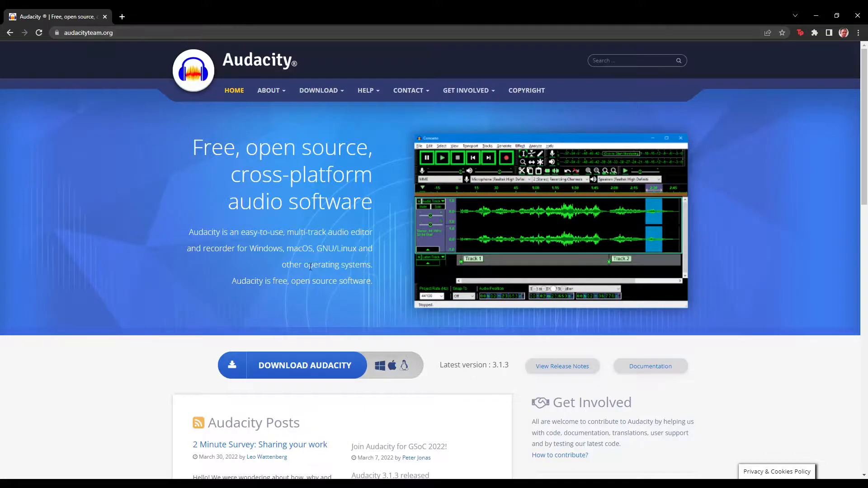
- Download the Audacity Windows 64-bit Installer from FossHub through the download page of the Audacity website
left_click(285, 372)
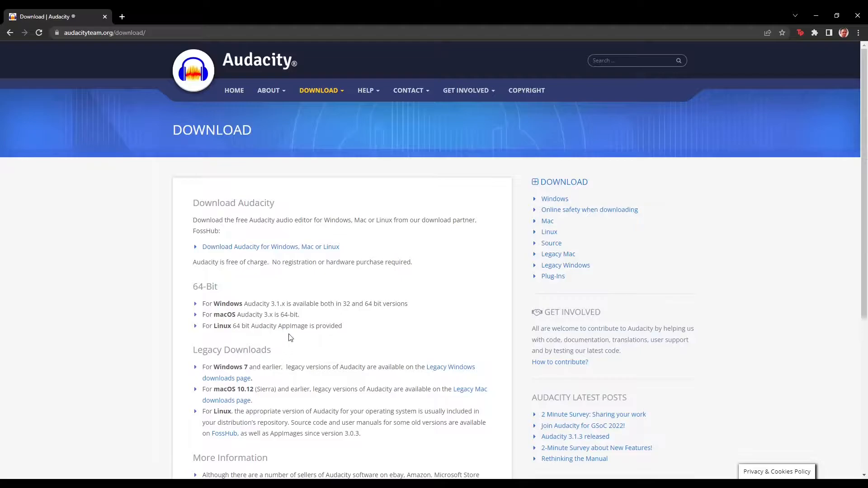
left_click(282, 251)
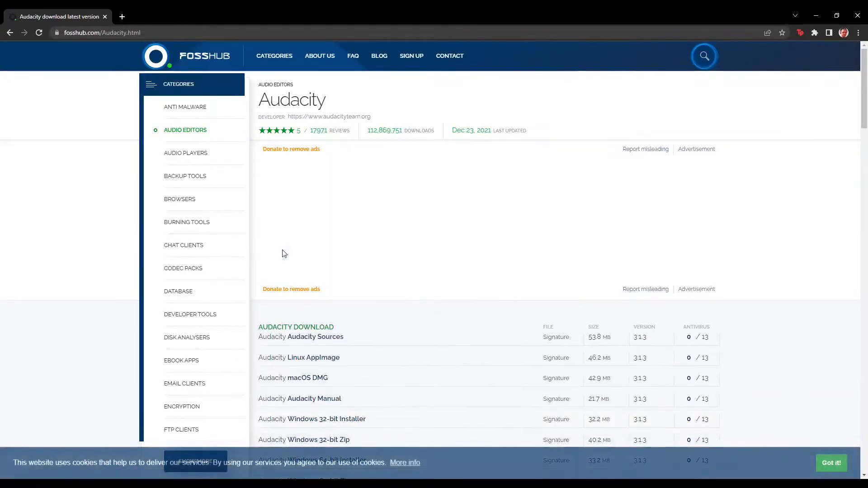
scroll(339, 262, "down", 3)
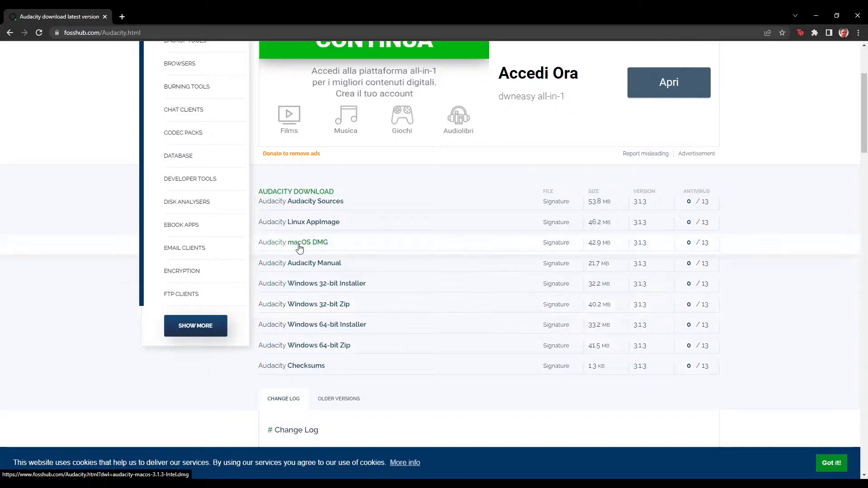
left_click(327, 331)
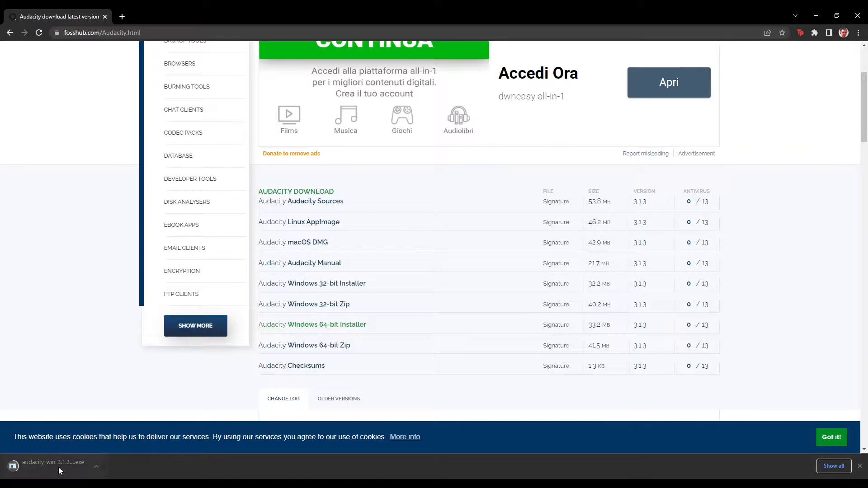
- Run the downloaded installer, install Audacity in the proposed folder with a desktop shortcut, and launch it
left_click(83, 460)
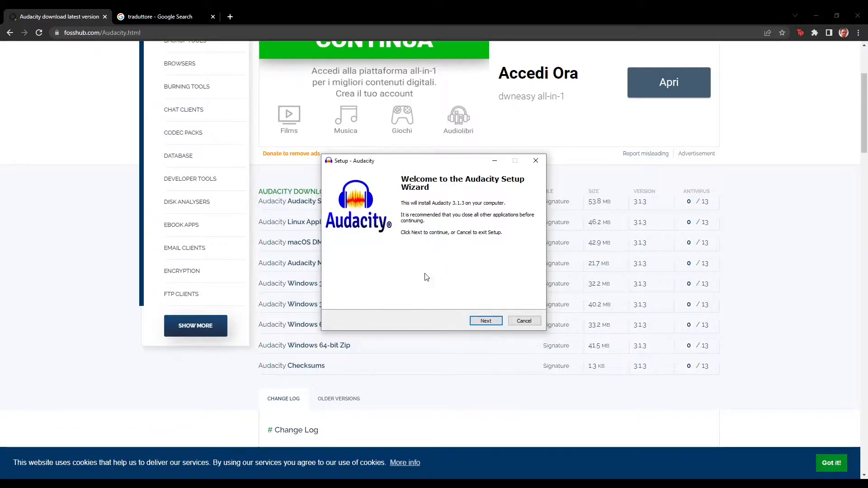
left_click(486, 322)
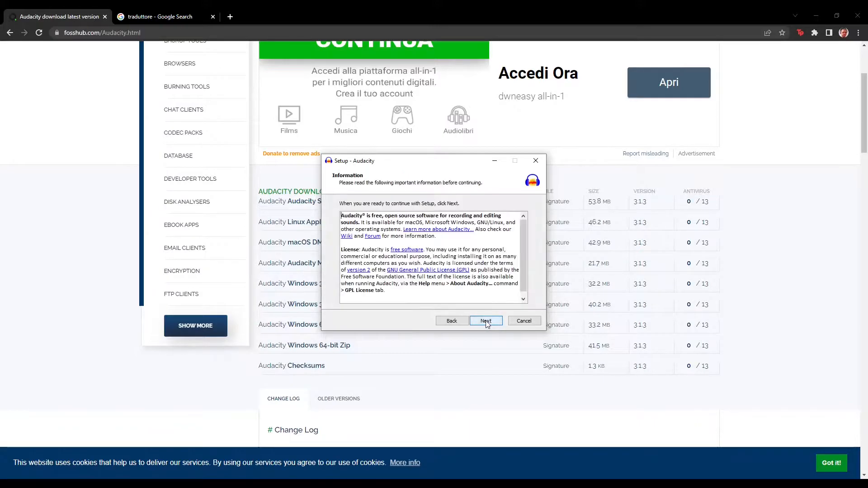
left_click(486, 321)
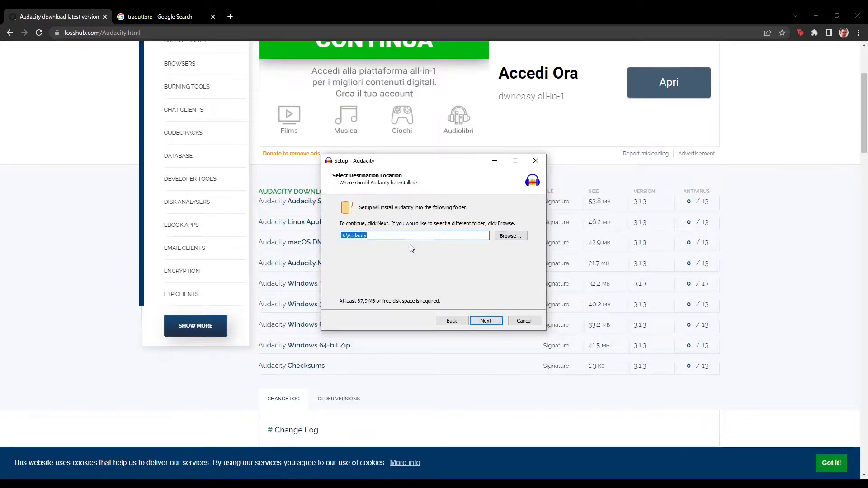
left_click(497, 323)
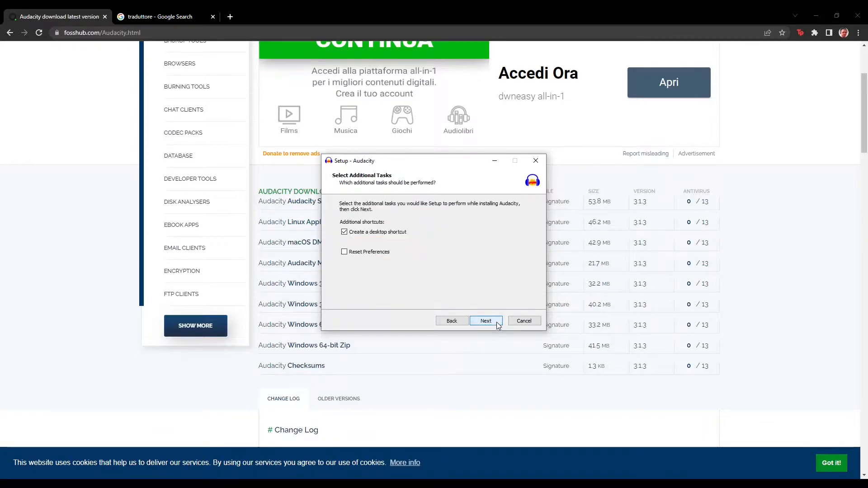
left_click(497, 324)
left_click(485, 321)
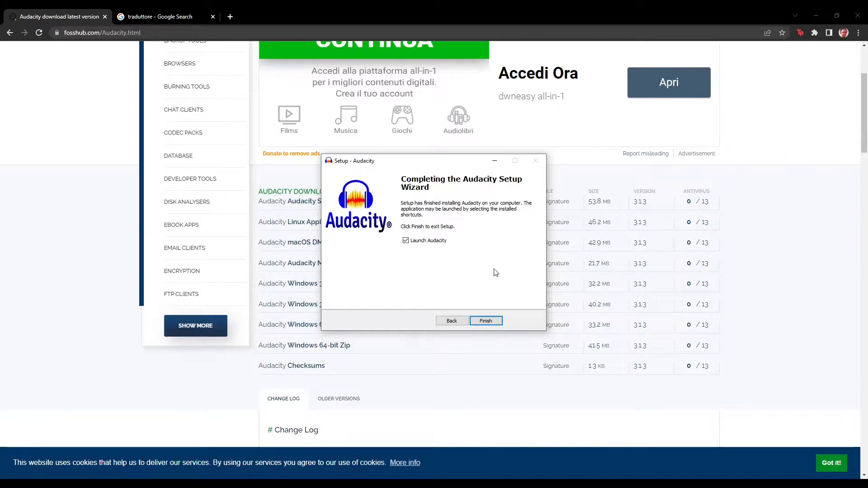
left_click(485, 321)
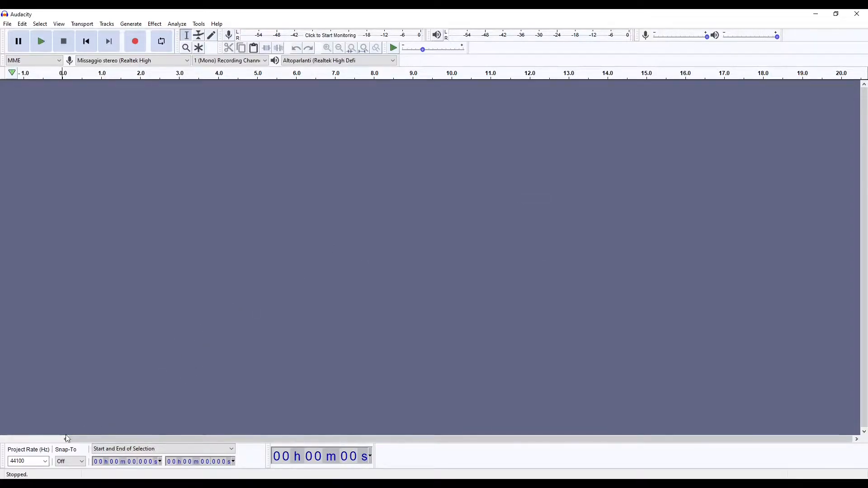
- Review the available project sample rates and set the project rate to 44100 Hz
left_click(46, 462)
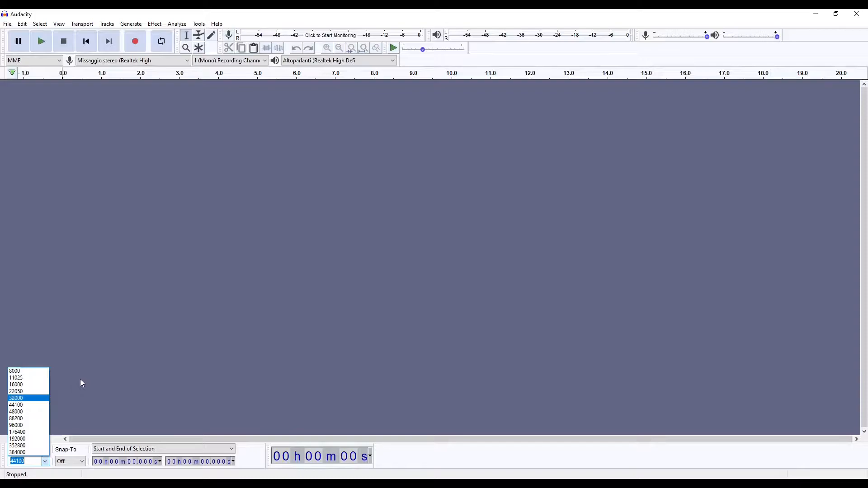
left_click(90, 374)
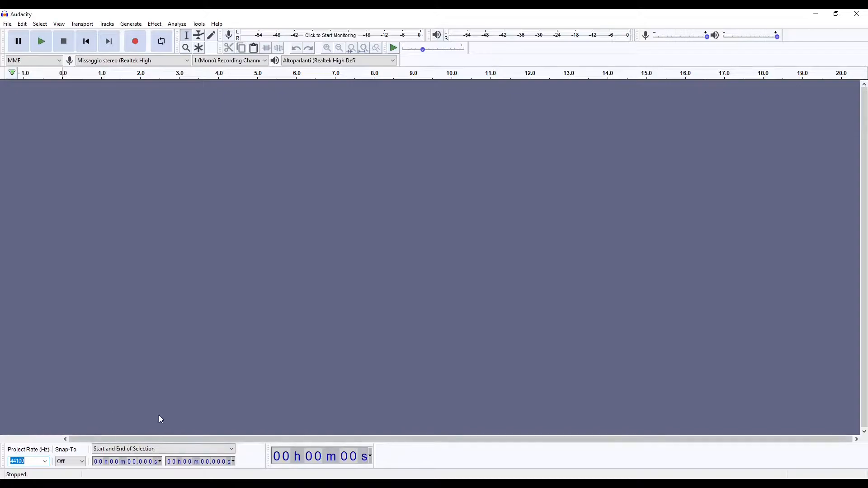
left_click(46, 462)
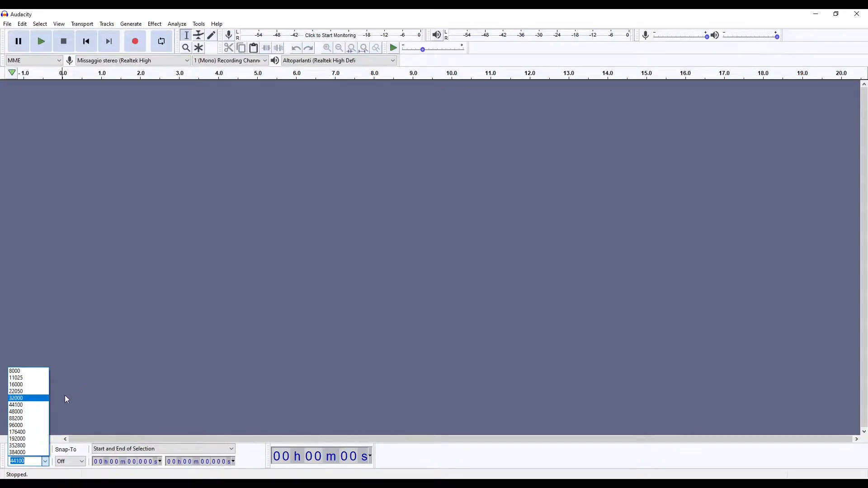
left_click(45, 462)
left_click(47, 464)
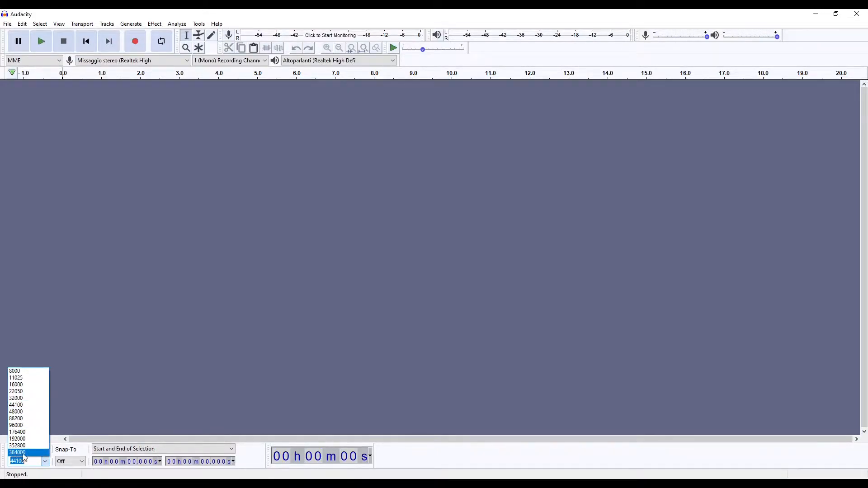
left_click(16, 408)
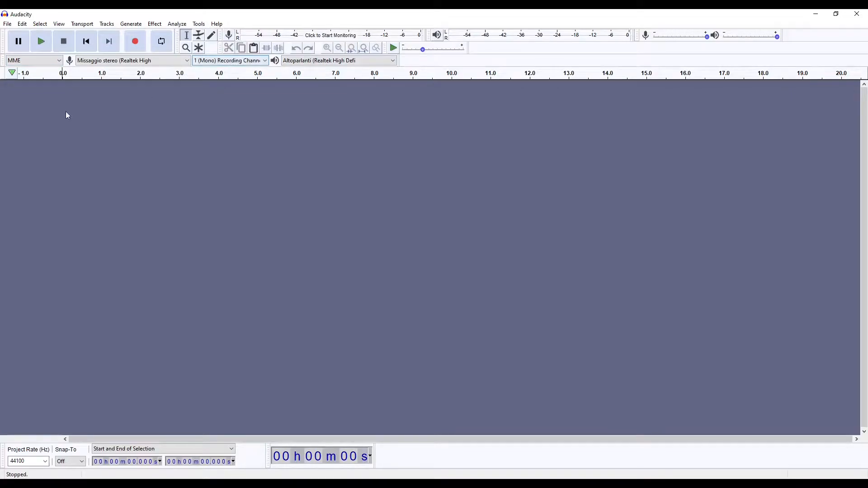
- Set the audio host to MME and the recording device to Microfono (TASCAM DR Series)
left_click(34, 61)
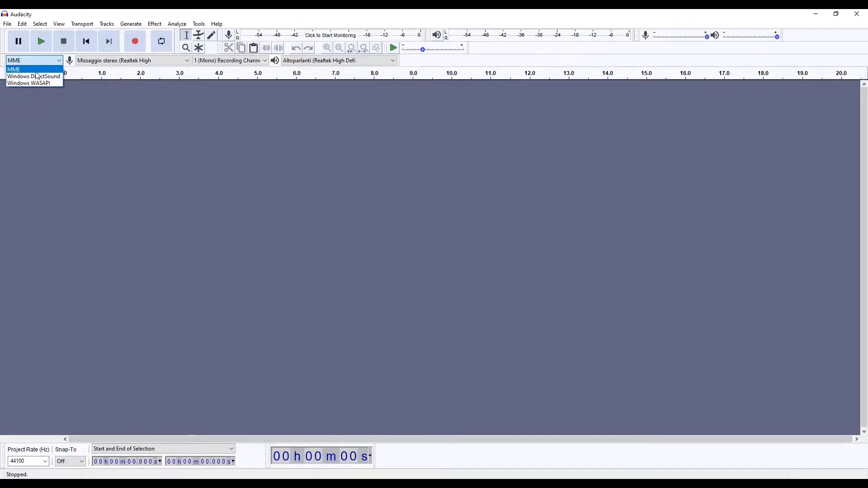
left_click(11, 71)
left_click(142, 61)
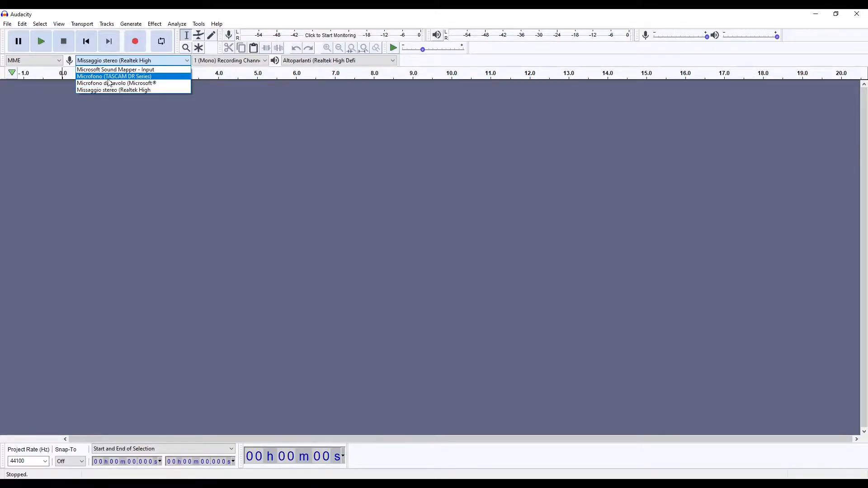
left_click(146, 78)
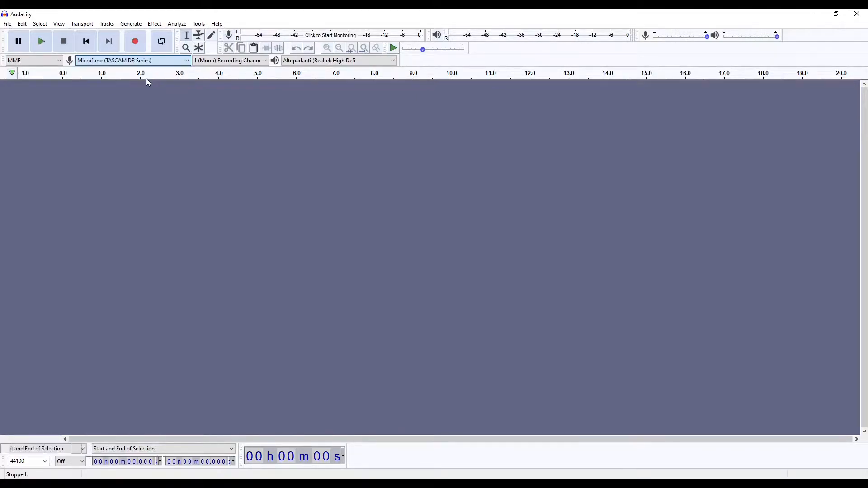
left_click(128, 60)
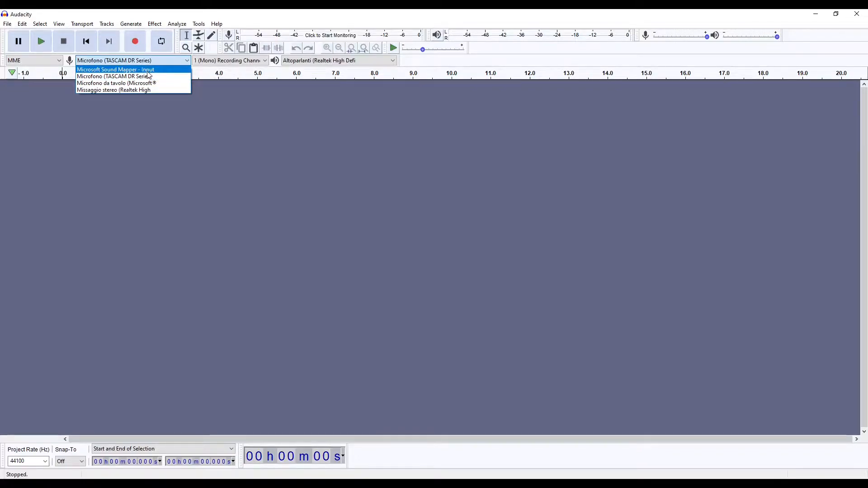
left_click(164, 62)
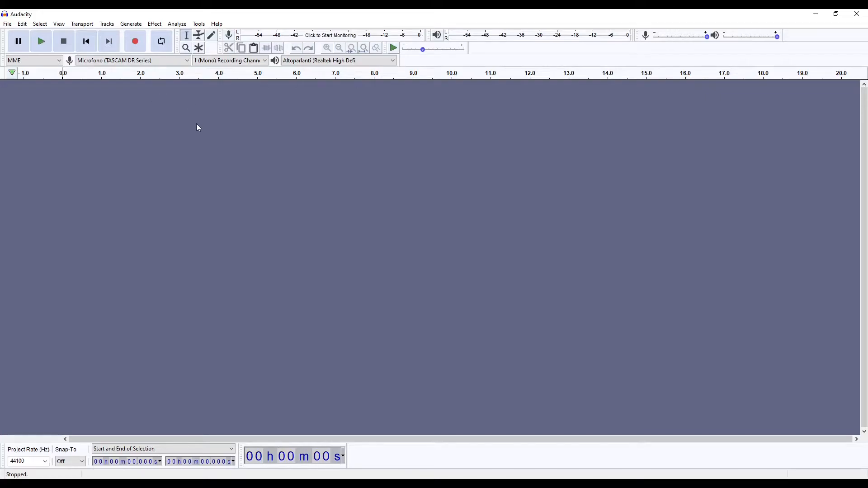
left_click(145, 60)
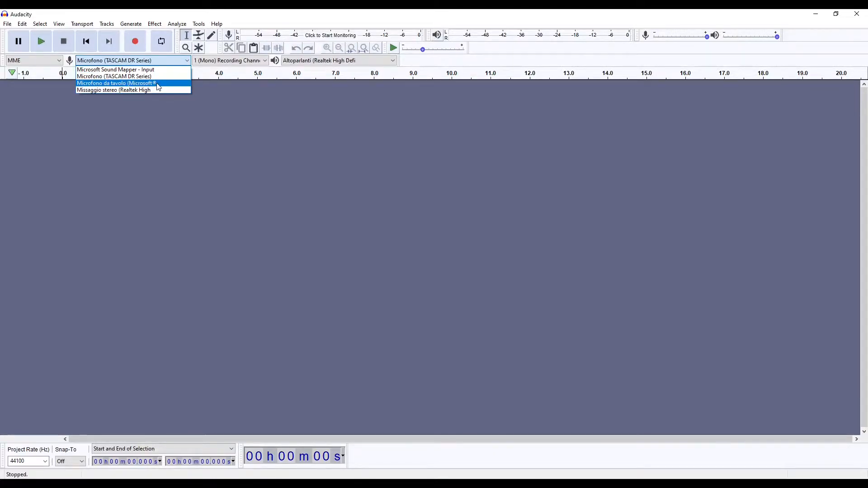
left_click(227, 120)
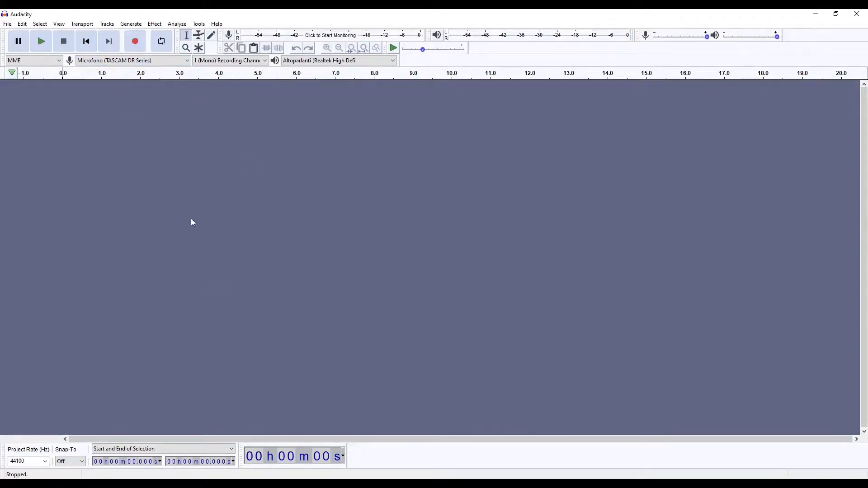
left_click(125, 60)
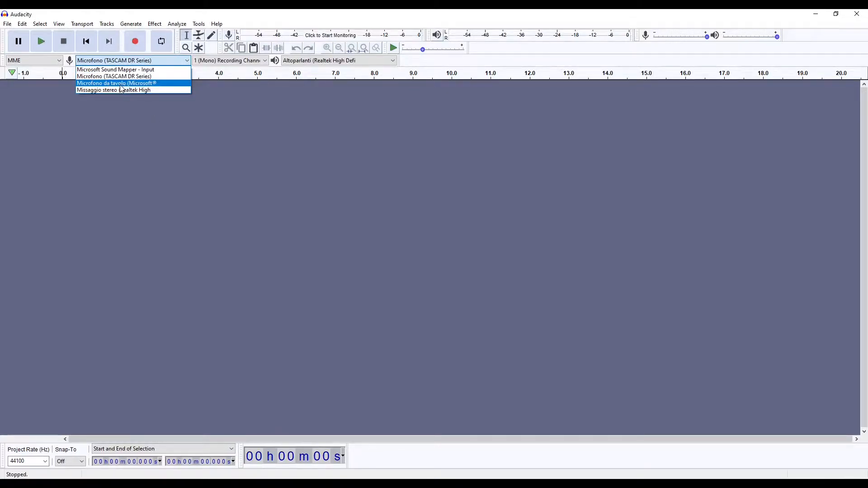
left_click(177, 64)
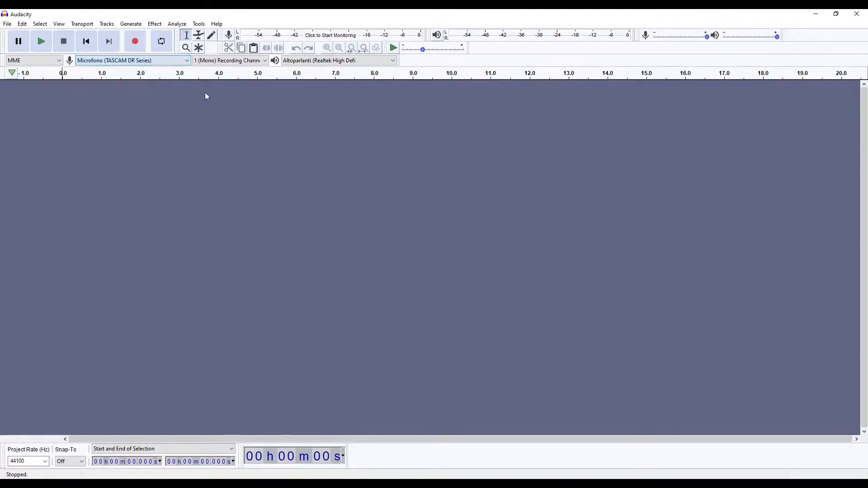
- Set the recording channels to 1 (Mono) and the playback device to Altoparlanti (Realtek High Defi)
left_click(220, 60)
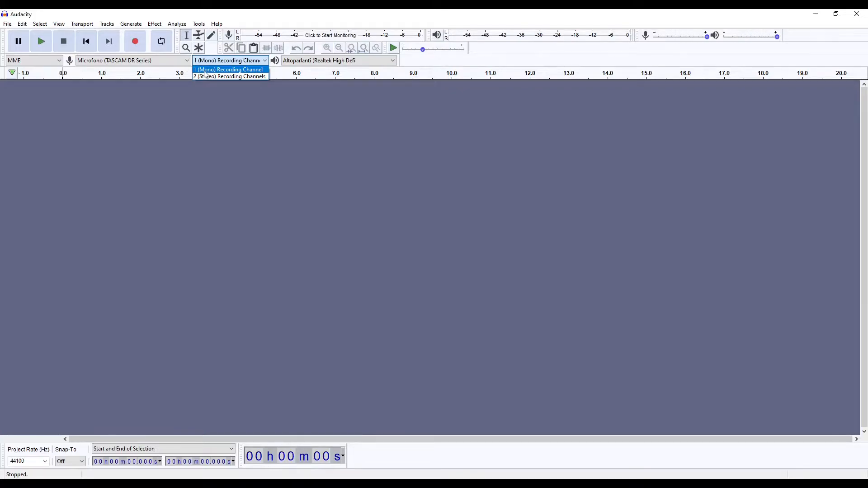
left_click(235, 70)
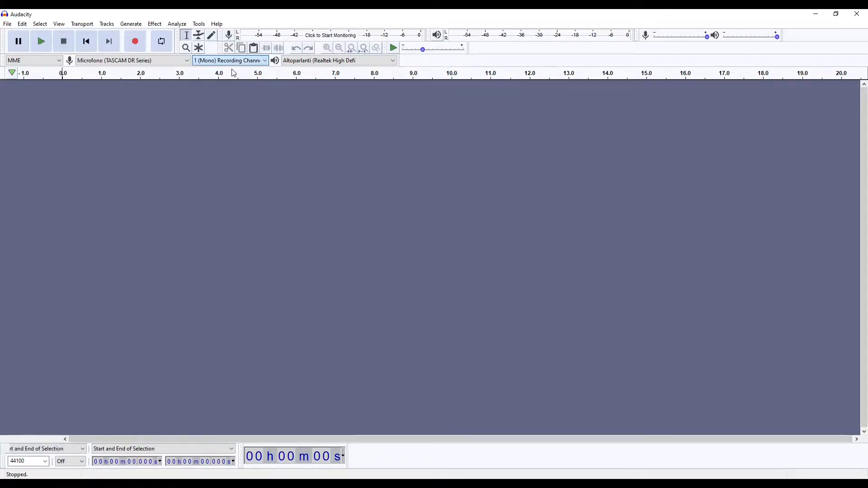
left_click(339, 62)
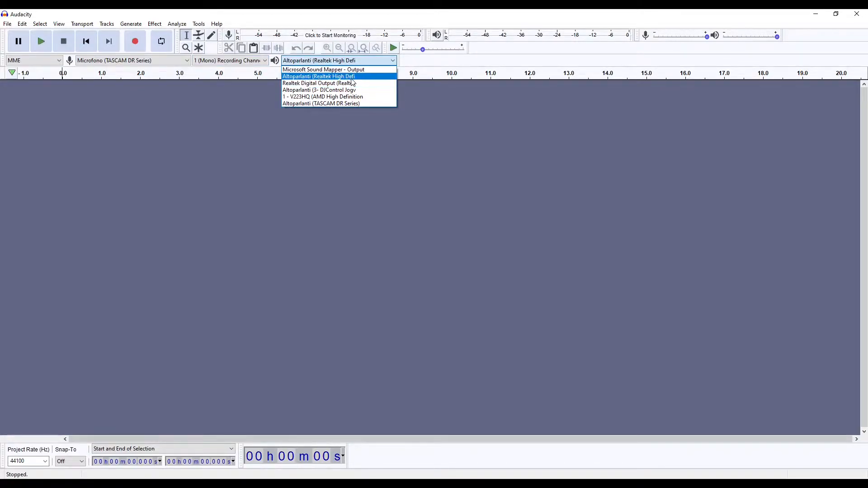
left_click(352, 78)
left_click(348, 62)
left_click(304, 77)
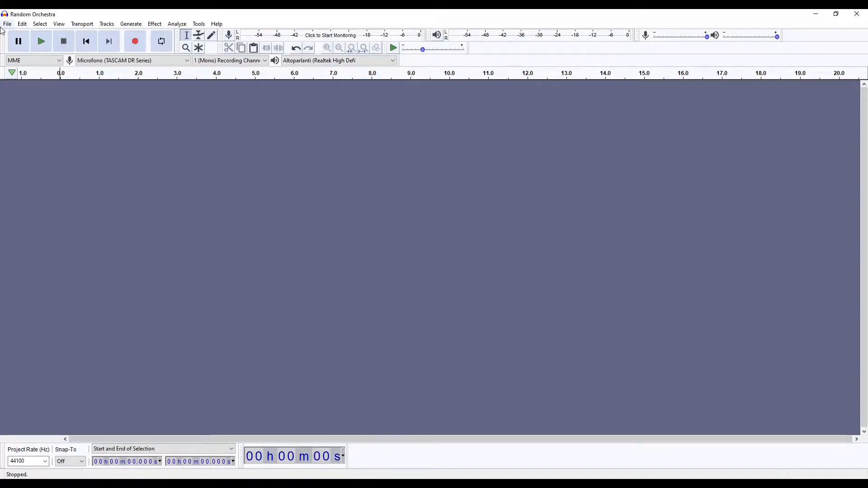
- Import the Random Orchestra audio file into the project
left_click(7, 24)
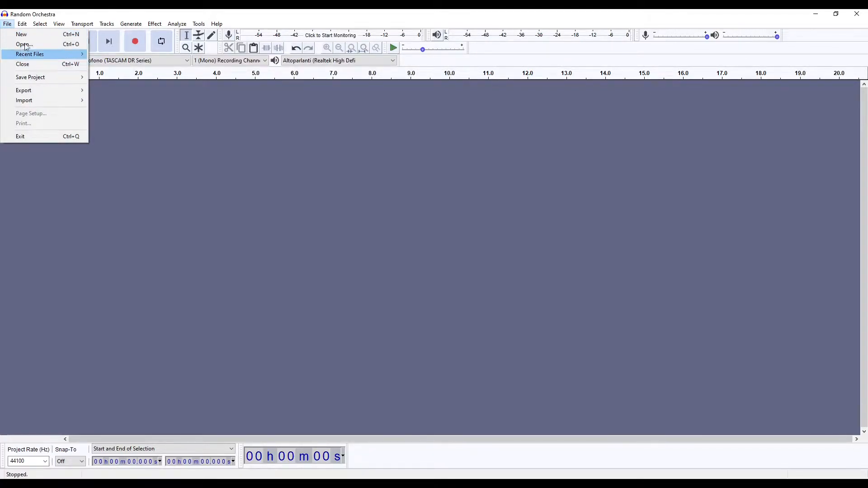
mouse_move(47, 101)
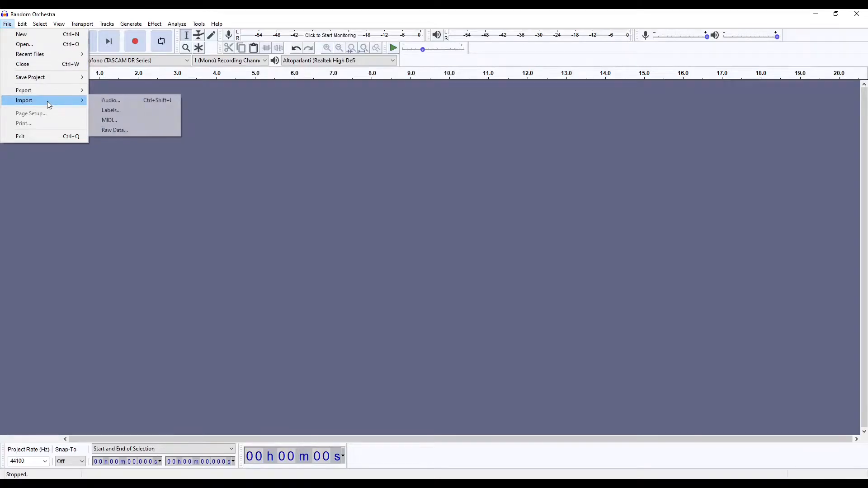
left_click(125, 101)
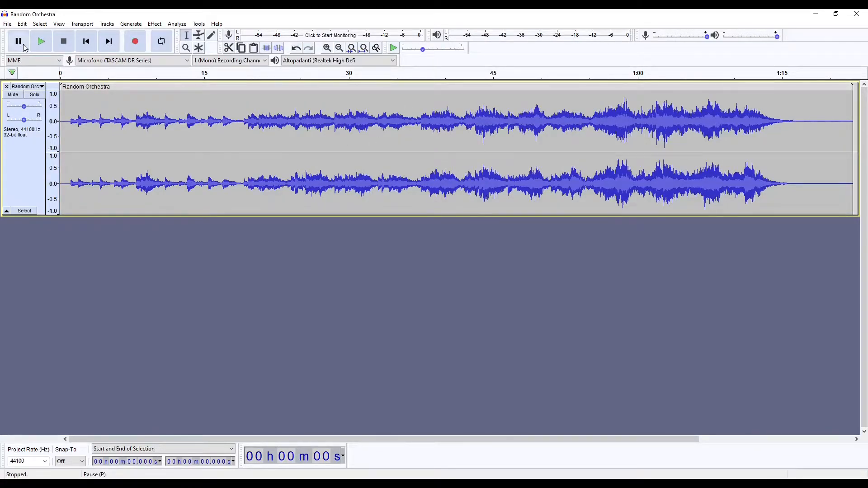
- Play the Random Orchestra track from the start, pausing and resuming the playback
left_click(42, 41)
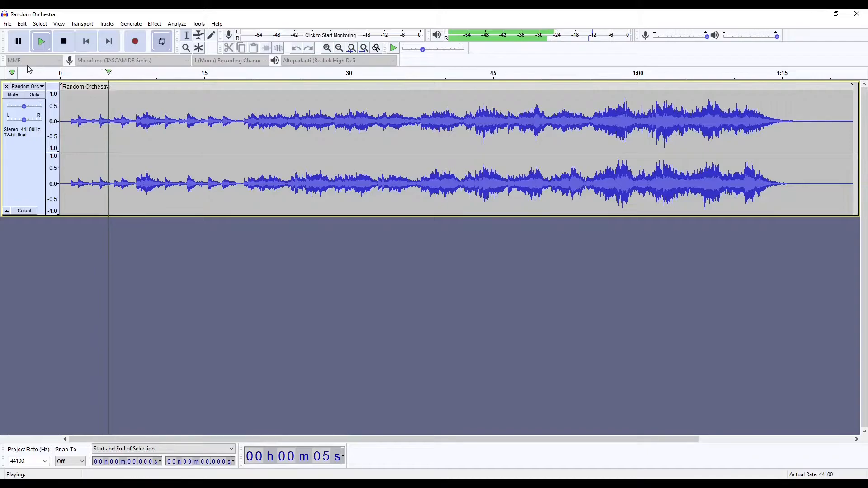
left_click(20, 42)
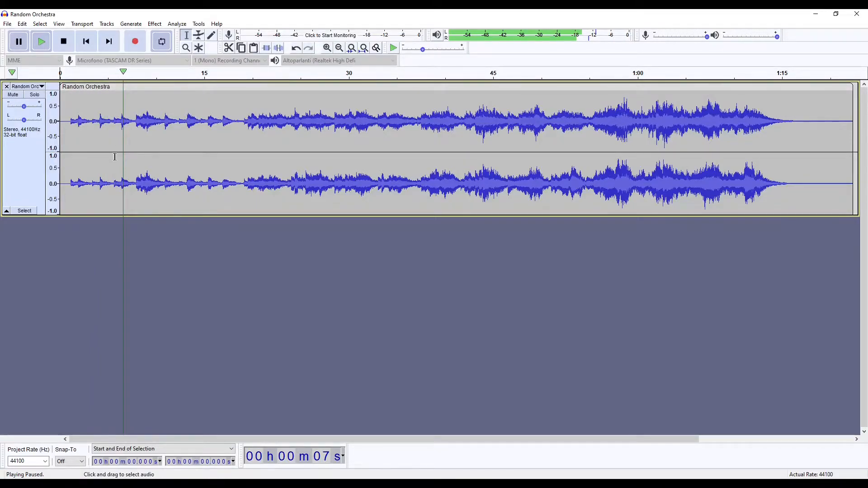
left_click(23, 44)
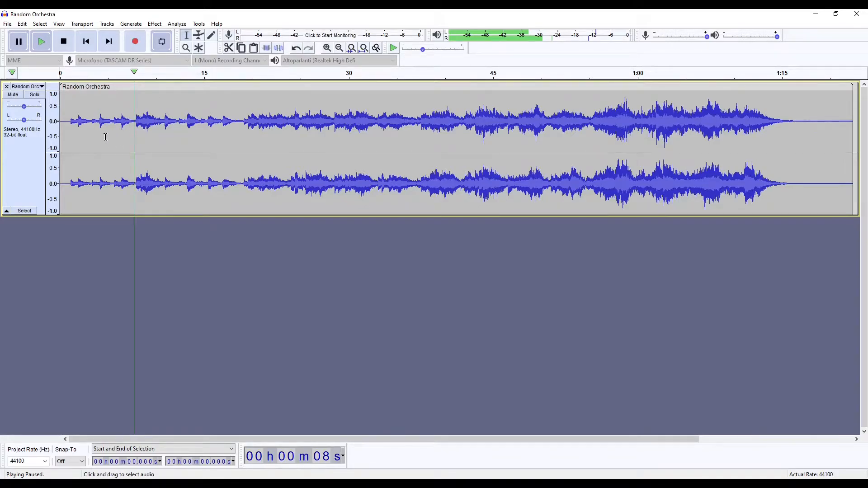
left_click(24, 45)
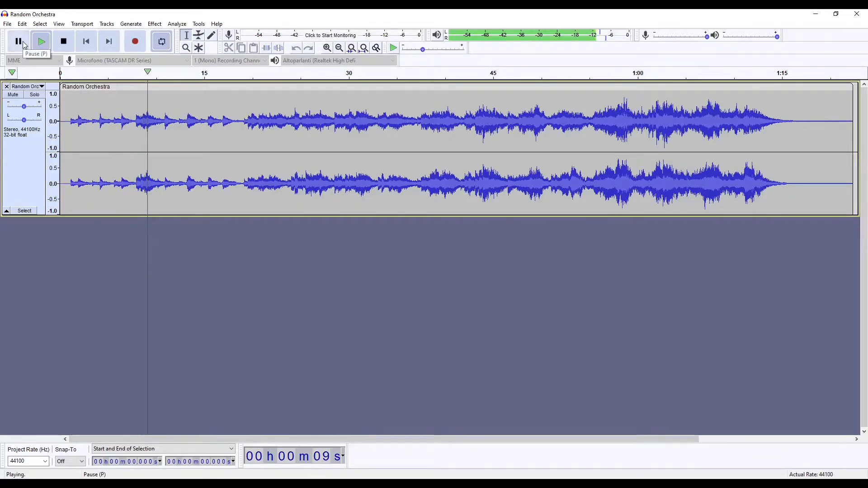
- Pause, restart and stop the playback of the track, then return to the start of the track
left_click(25, 45)
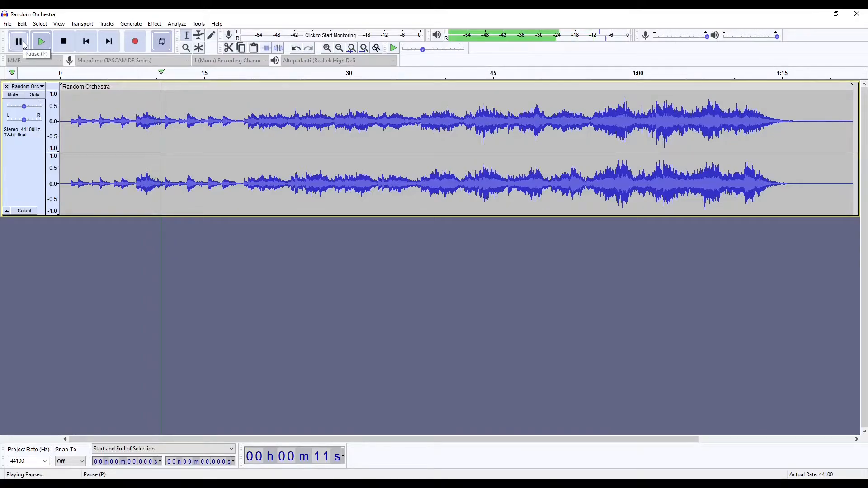
left_click(45, 39)
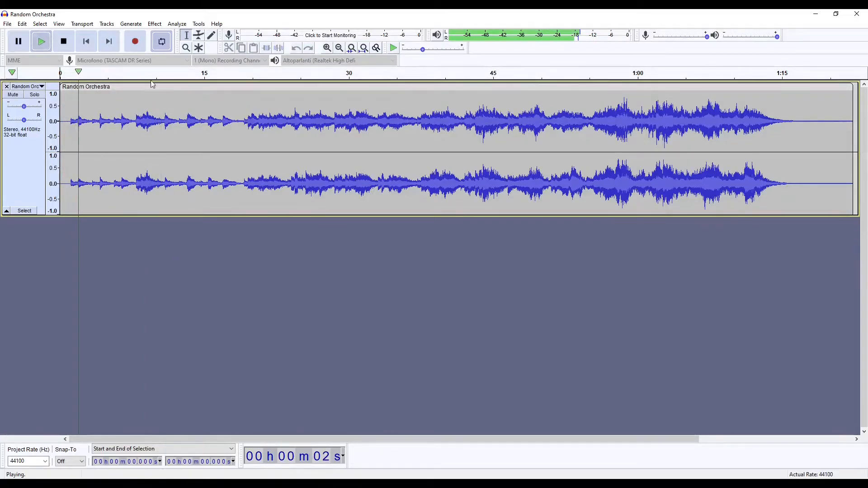
left_click(176, 78)
key("space")
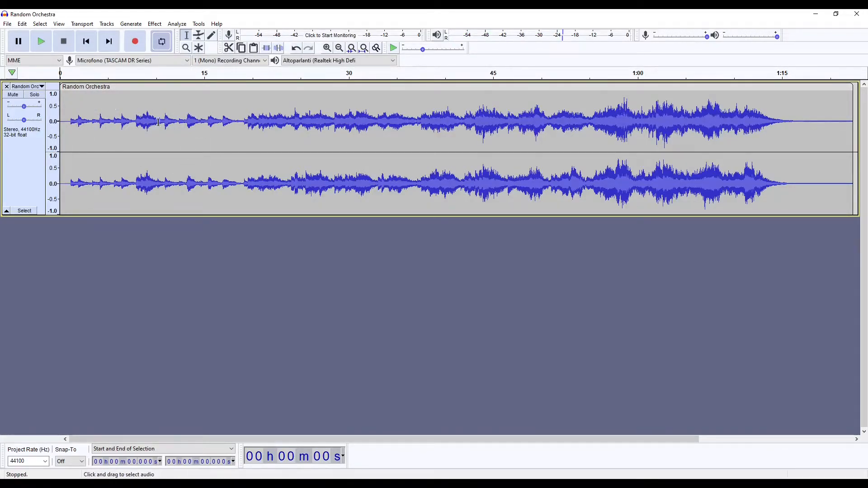
key("space")
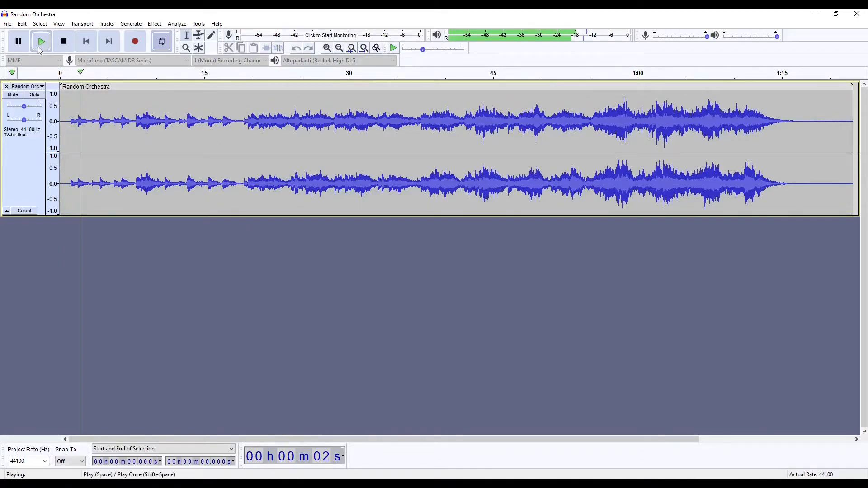
left_click(18, 41)
left_click(89, 47)
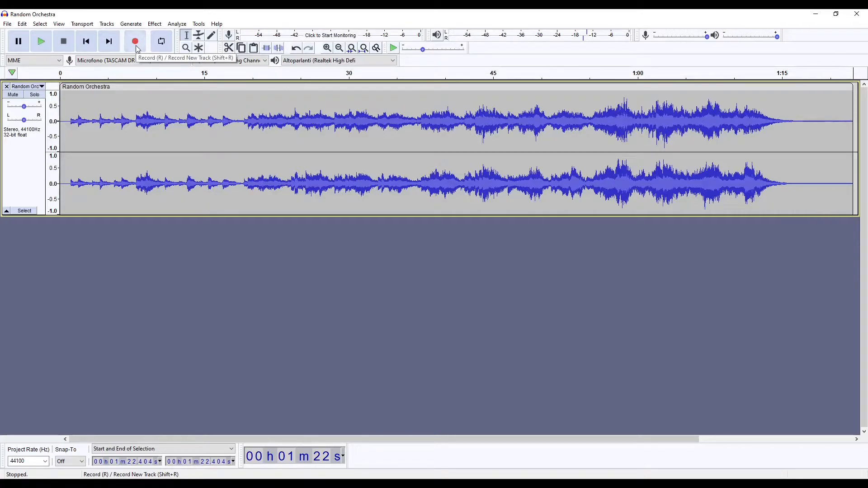
- Turn on looping, set the loop region from about 8 s to about 19 s, and play the loop before stopping it
left_click(161, 41)
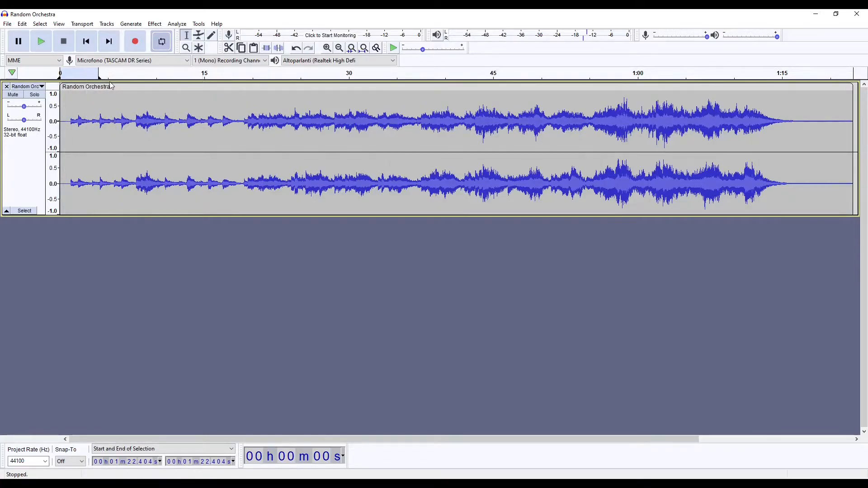
left_click_drag(99, 74, 245, 78)
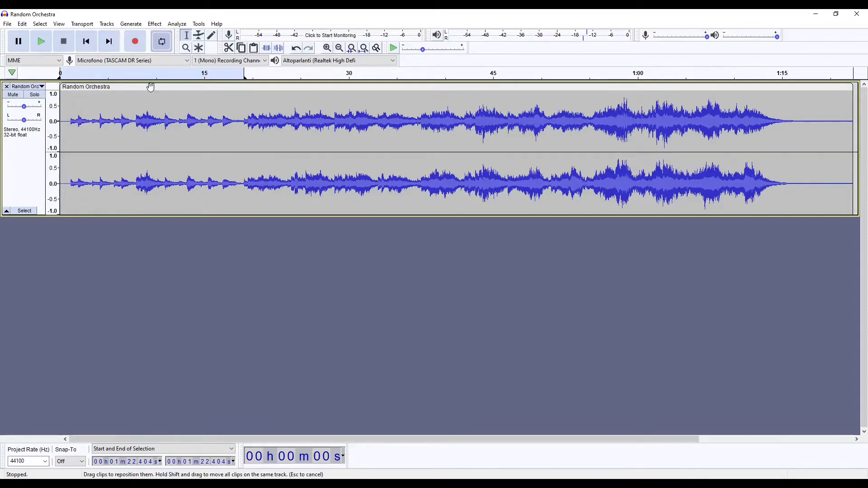
left_click_drag(60, 72, 138, 86)
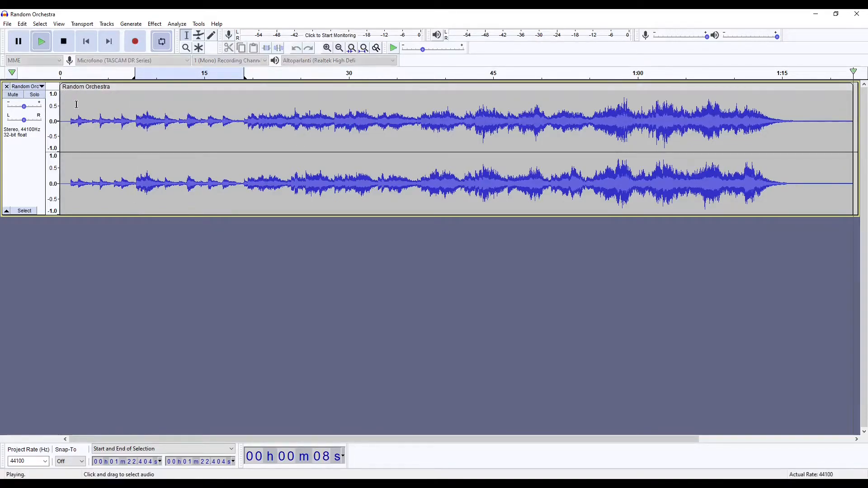
key("space")
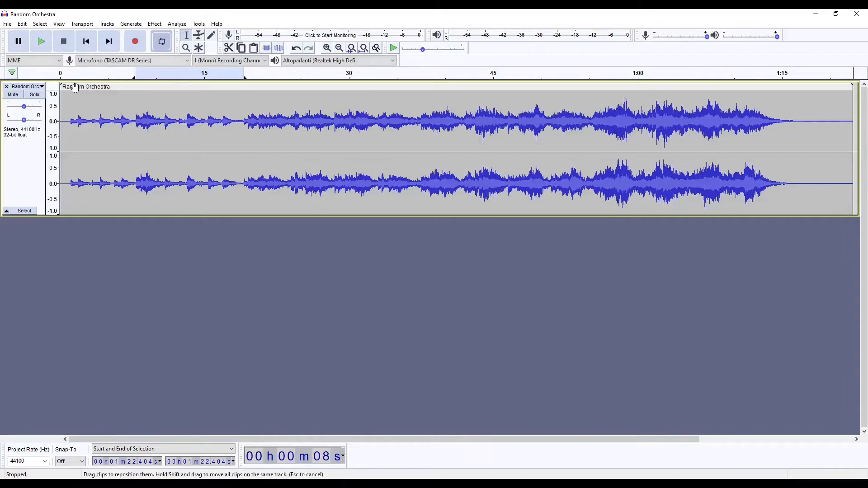
left_click(67, 76)
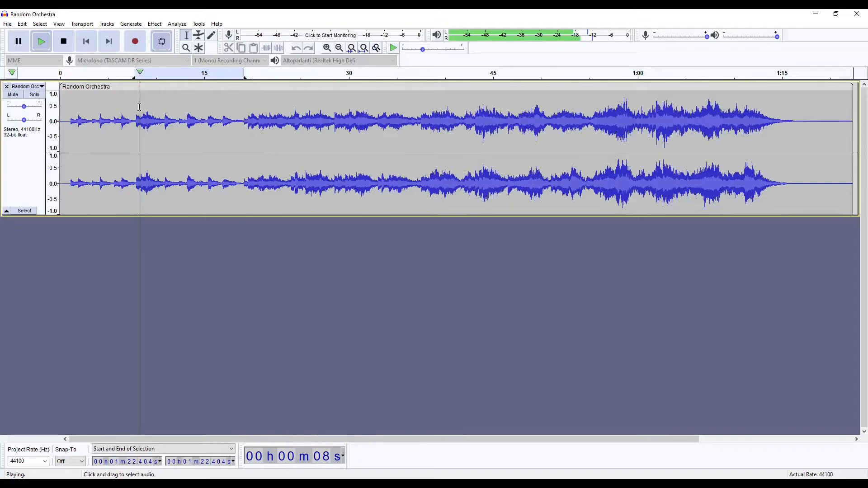
key("space")
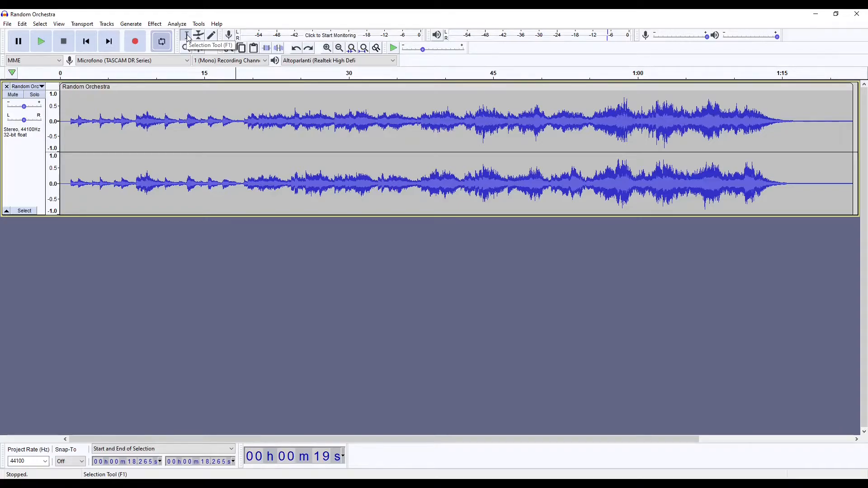
- Place the playback cursor at about 18.5 s in the track, play from there briefly and stop
left_click(238, 132)
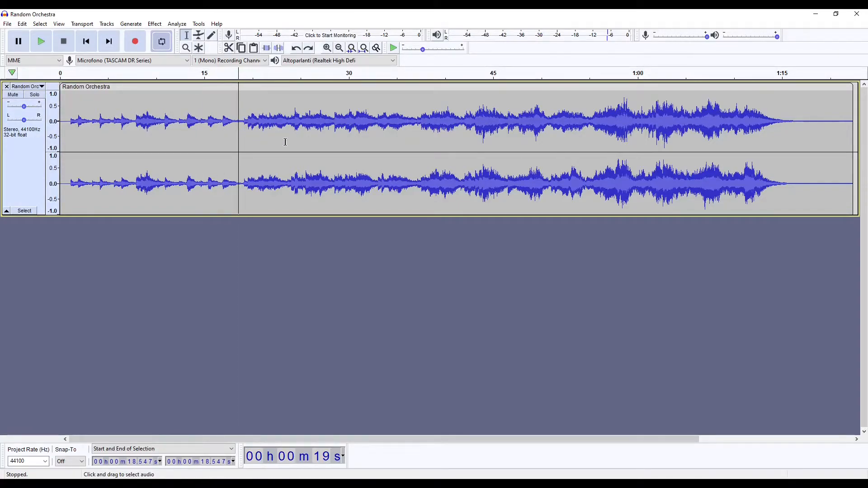
key("space")
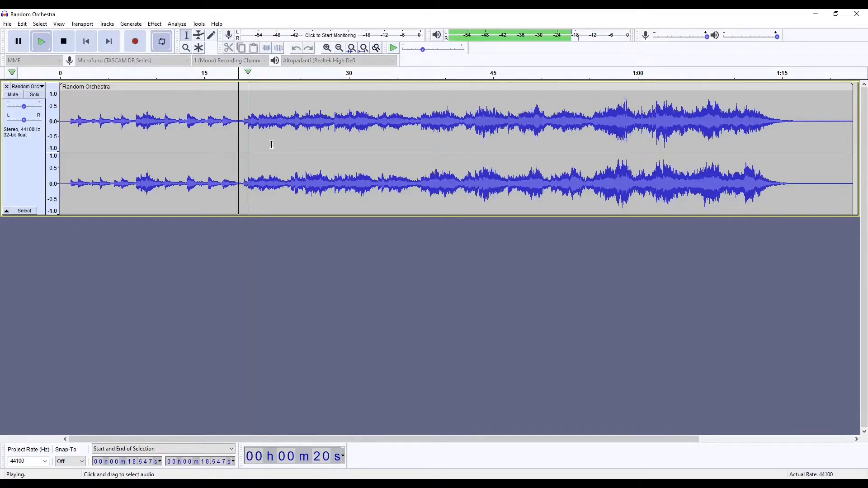
key("space")
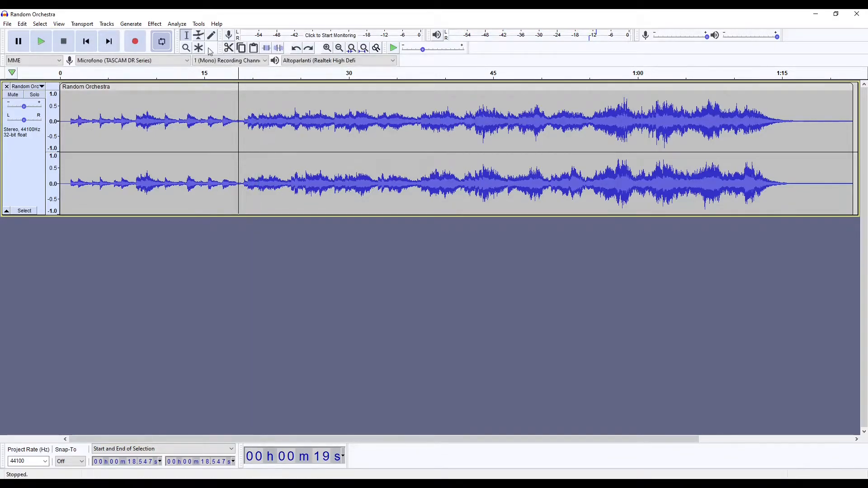
- Play the track from about 7.5 s and from about 55.6 s to compare the playback levels of the two passages
key("ctrl+shift+a")
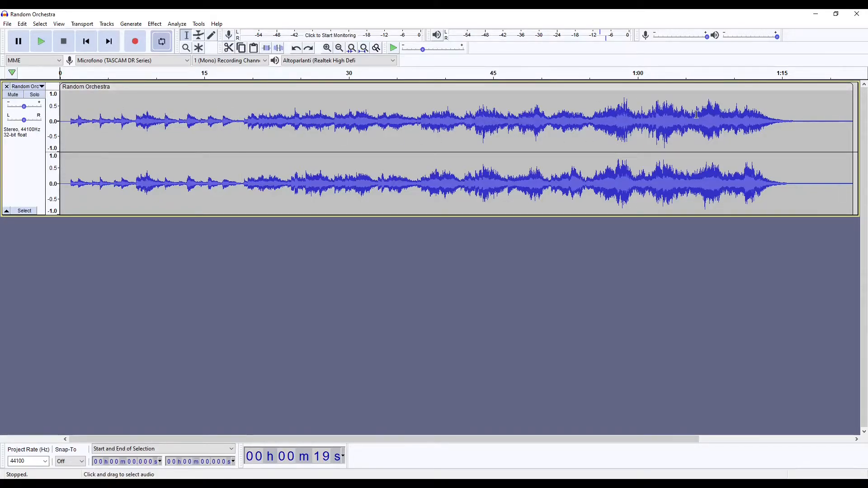
left_click(131, 120)
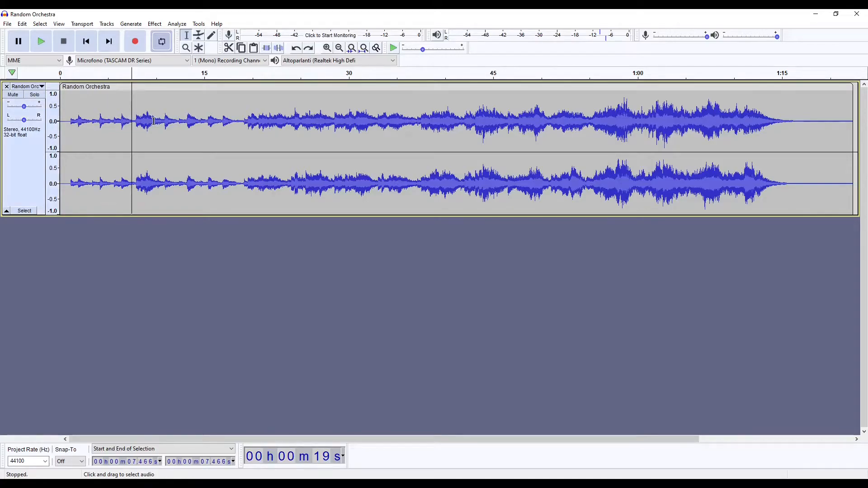
key("space")
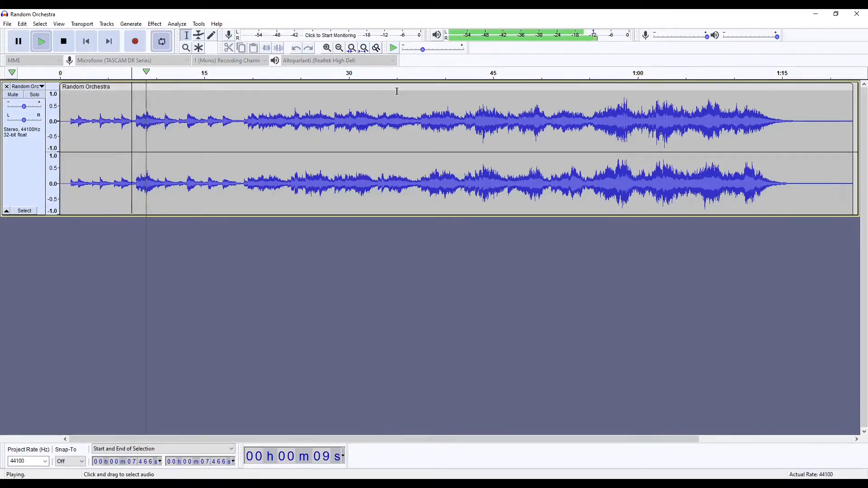
key("space")
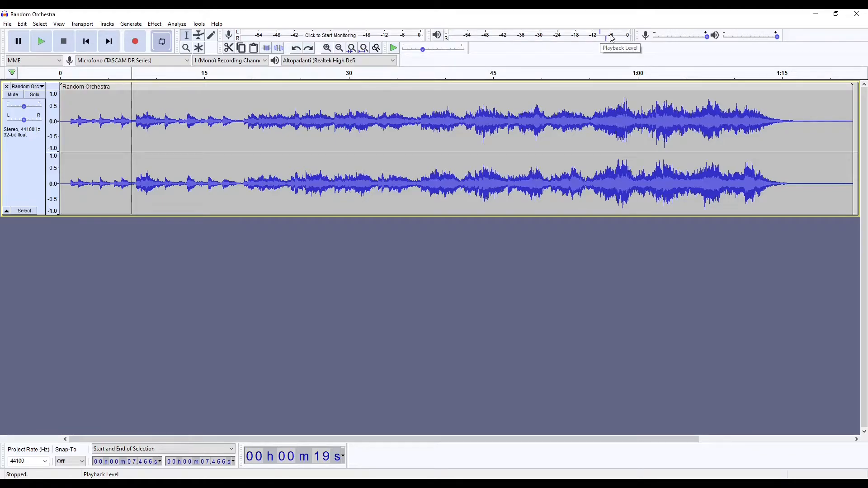
left_click(596, 94)
key("space")
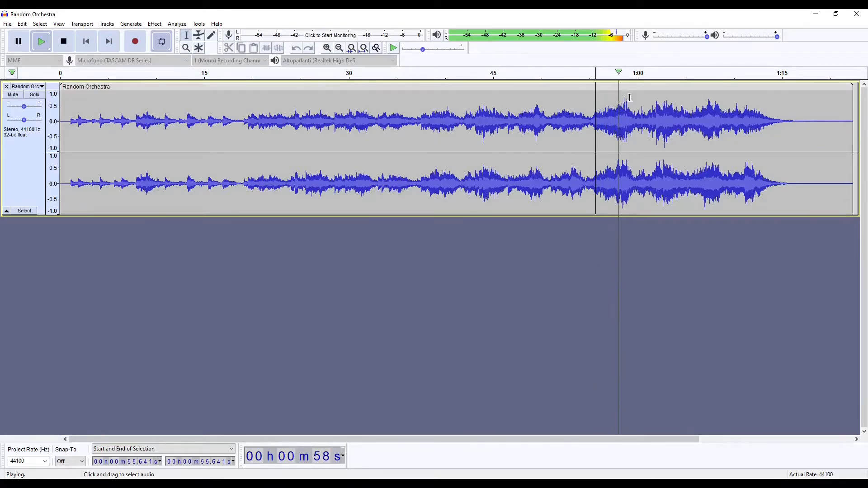
key("space")
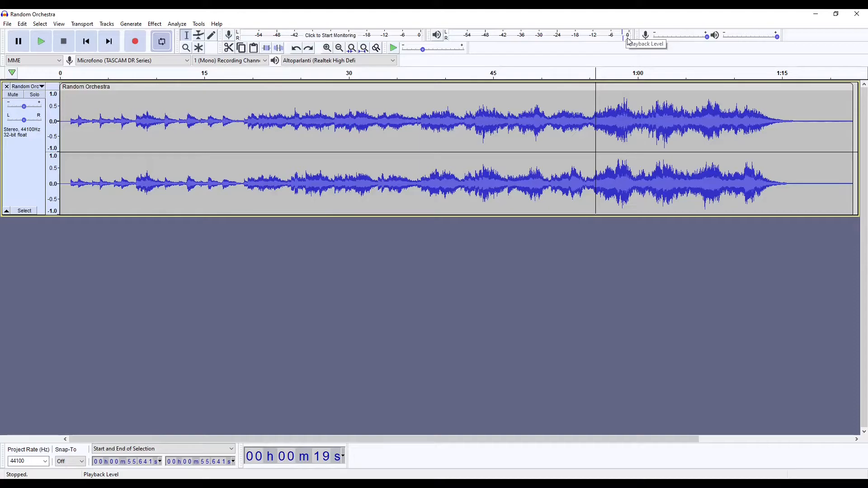
- Use the Envelope tool to fade the amplitude from about 0:55 down to about two thirds at 0:58 and onward
left_click(198, 35)
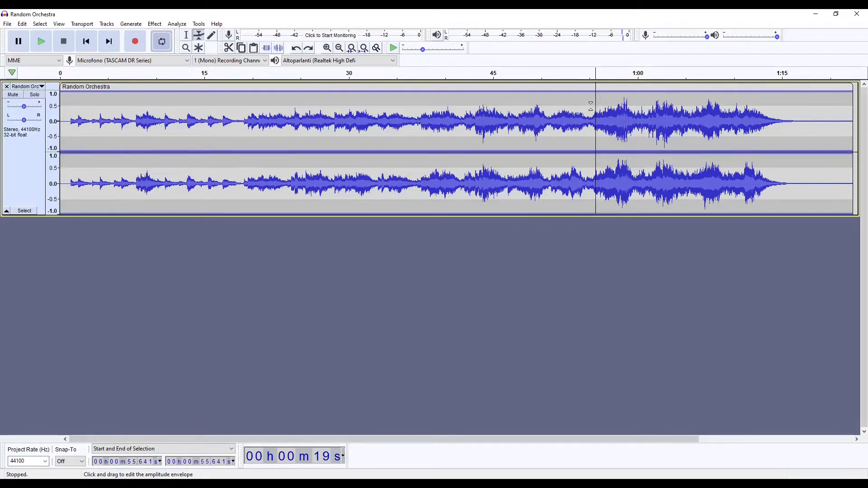
left_click(591, 106)
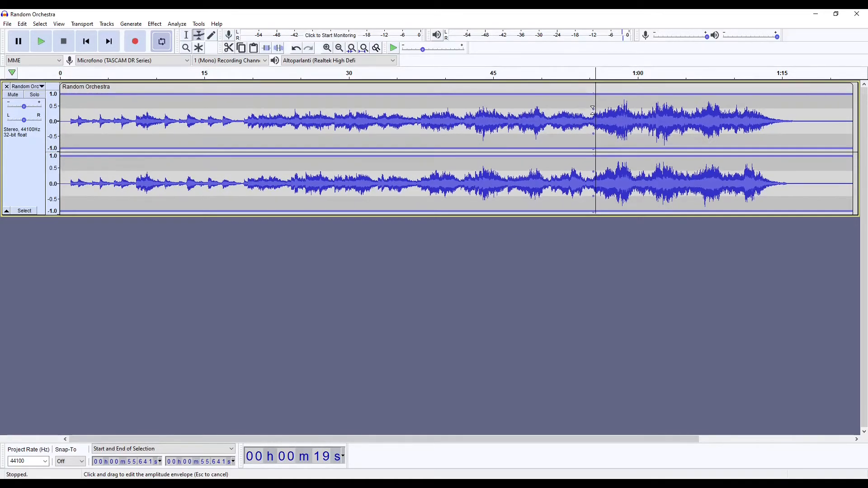
mouse_move(592, 106)
left_mouse_down()
mouse_move(593, 95)
mouse_move(594, 114)
left_mouse_up()
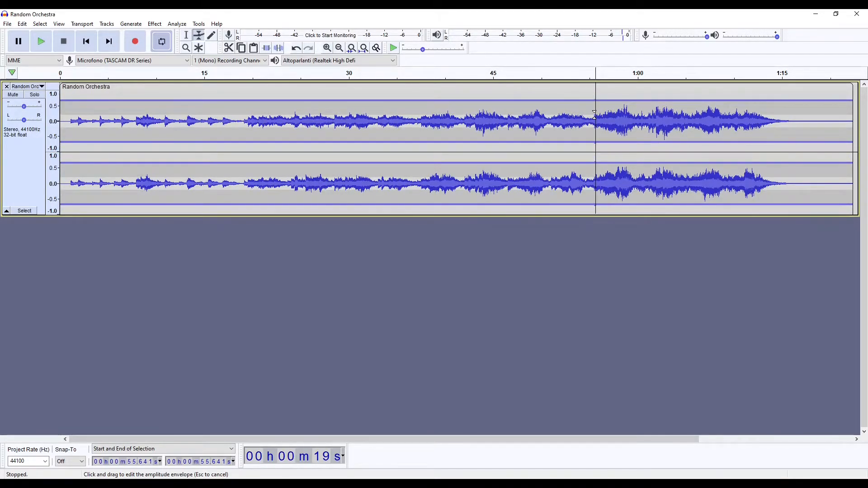
key("Escape")
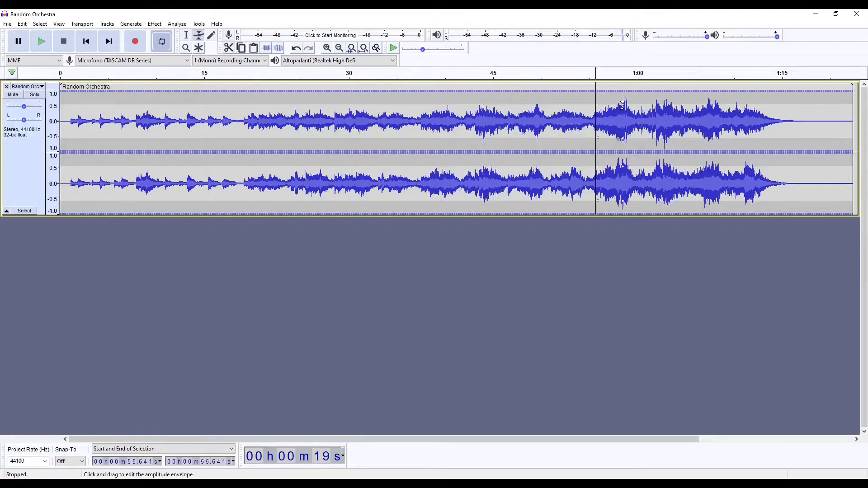
mouse_move(624, 104)
left_mouse_down()
mouse_move(624, 115)
mouse_move(623, 101)
mouse_move(617, 108)
left_mouse_up()
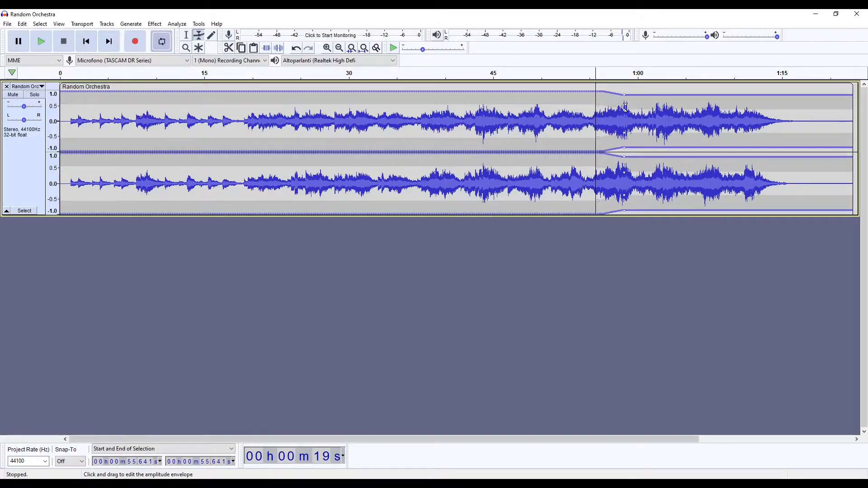
mouse_move(624, 109)
left_mouse_down()
mouse_move(586, 107)
mouse_move(617, 115)
left_mouse_up()
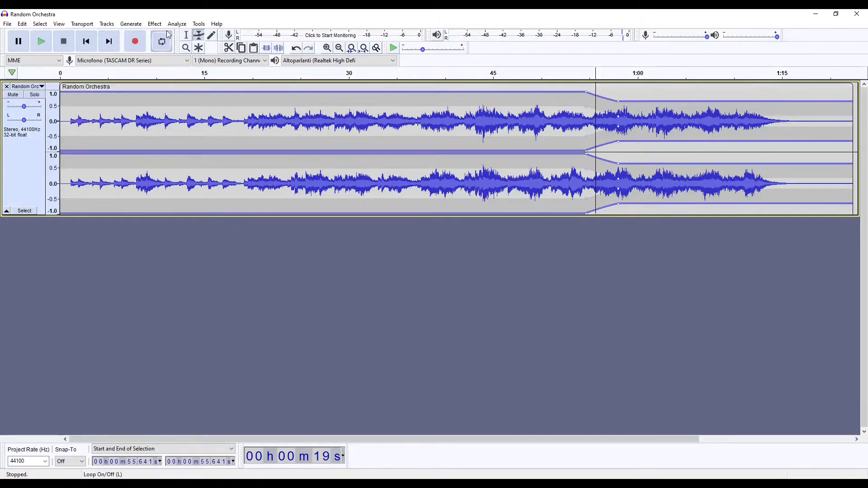
- Return to the Selection tool, play the track from about 55.6 s to hear the reduced passage, and stop
left_click(186, 35)
left_click(558, 80)
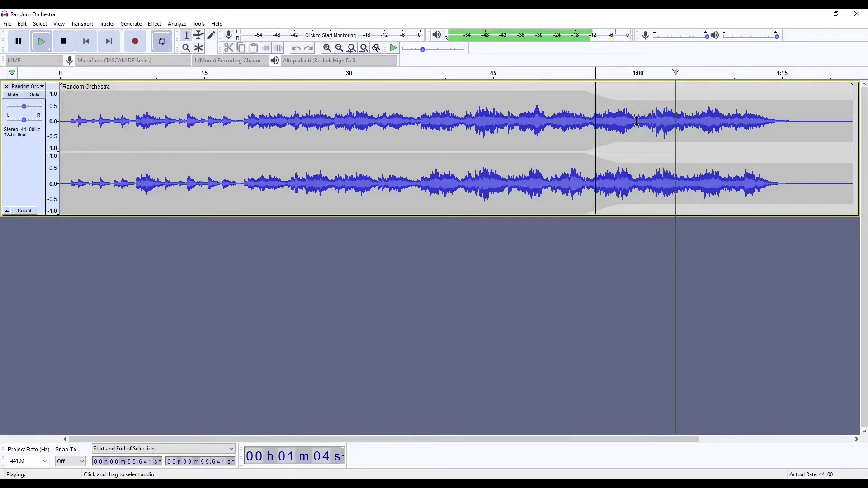
key("space")
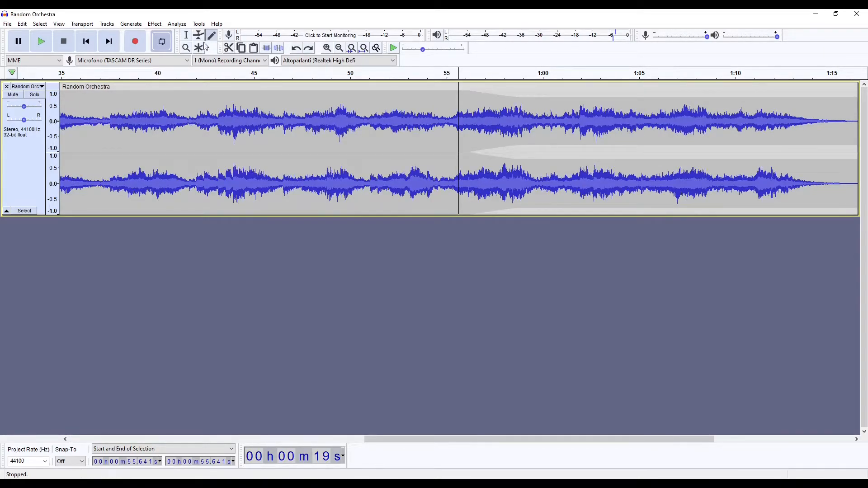
- Use the Draw tool to raise a single sample of the upper channel at about 42.23397 s to about 0.25
left_click(186, 47)
left_click(198, 117)
left_click(199, 117)
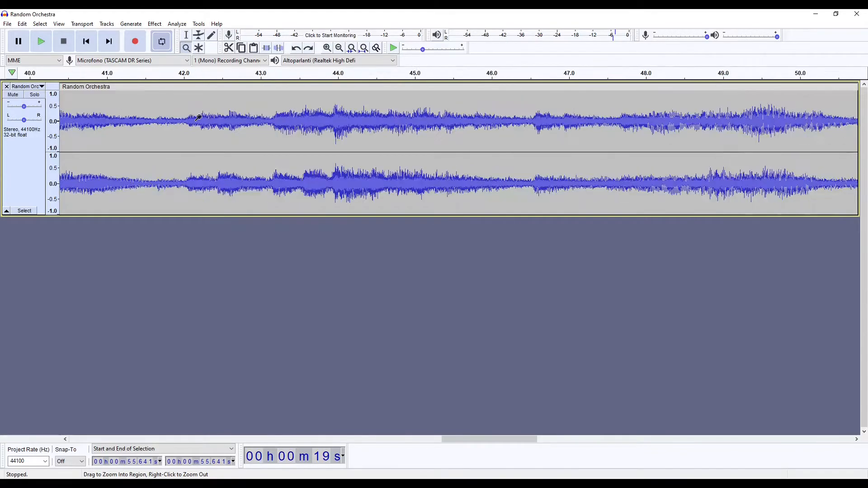
left_click(199, 117)
left_click(199, 117)
left_click(200, 117)
left_click(212, 120)
left_click(213, 120)
left_click(212, 120)
left_click(212, 120)
left_click(212, 119)
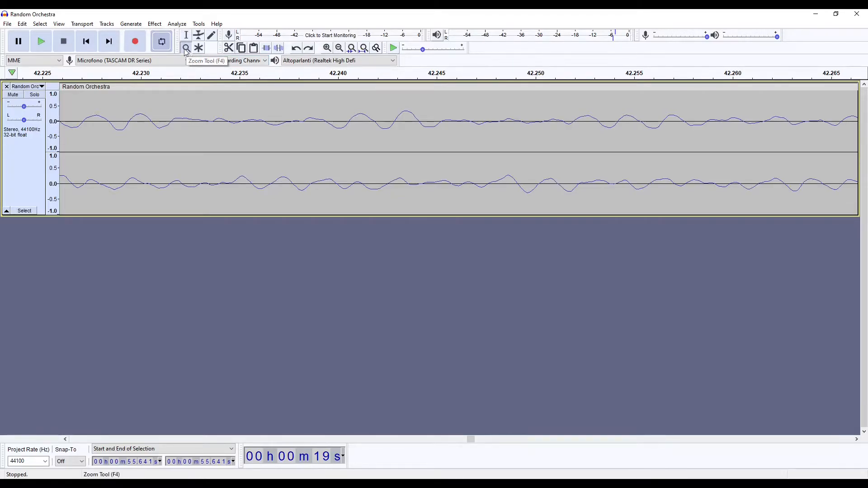
left_click(217, 119)
left_click(217, 120)
left_click(217, 119)
left_click(217, 119)
left_click(217, 120)
left_click(217, 119)
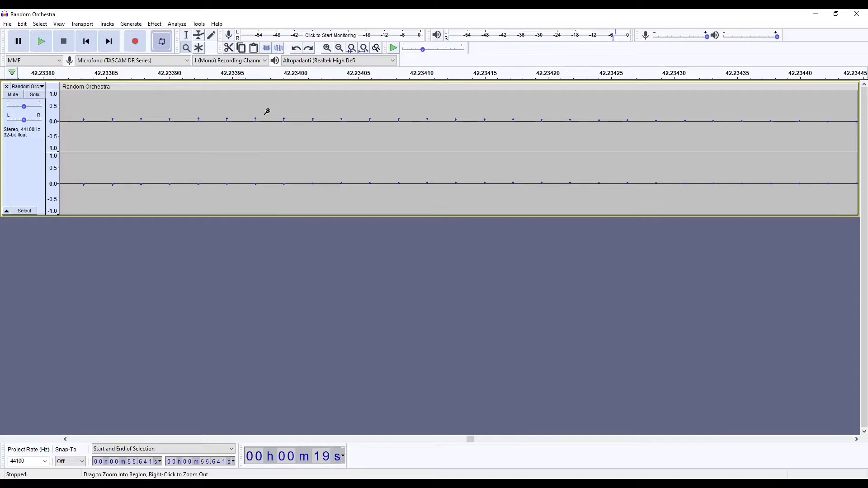
left_click(211, 37)
mouse_move(257, 112)
left_mouse_down()
mouse_move(258, 99)
mouse_move(264, 127)
mouse_move(263, 103)
mouse_move(263, 110)
left_mouse_up()
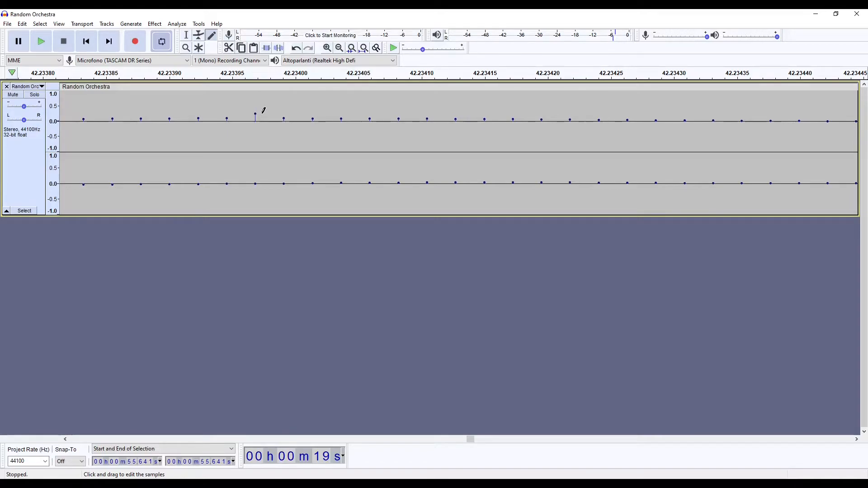
left_click(257, 113)
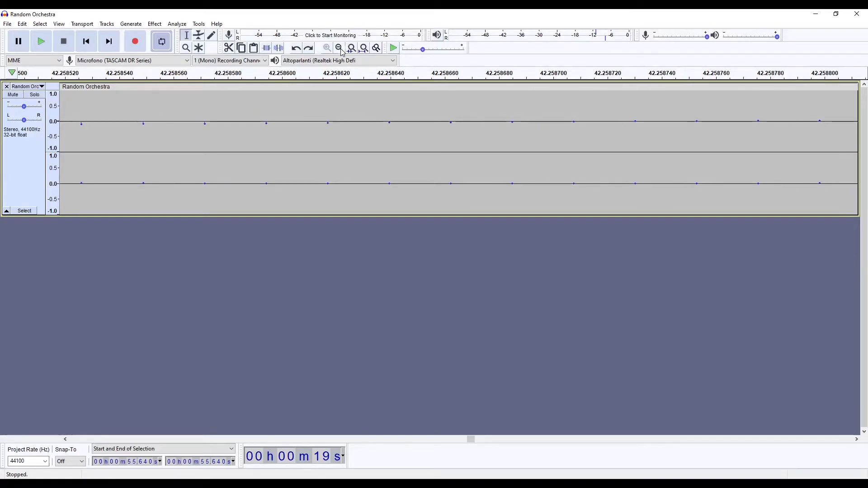
- Zoom out from the individual samples and fit the whole track to the window width
left_click(341, 49)
left_click(341, 48)
left_click(341, 49)
left_click(340, 49)
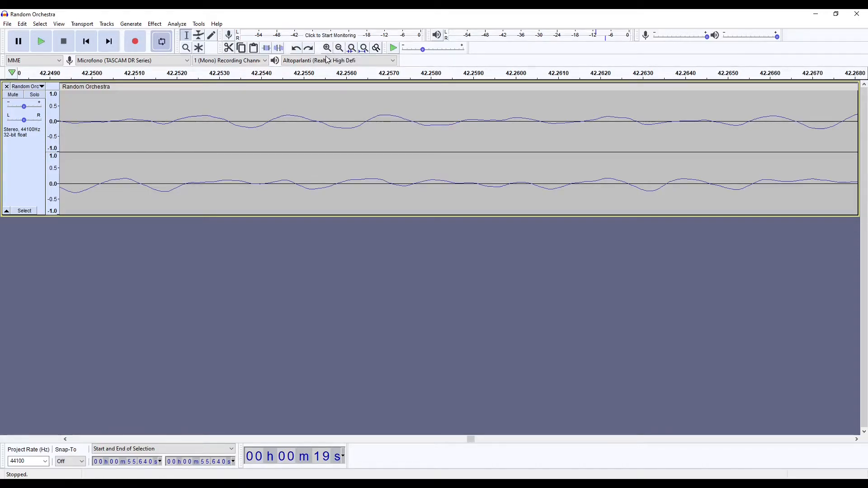
left_click(362, 52)
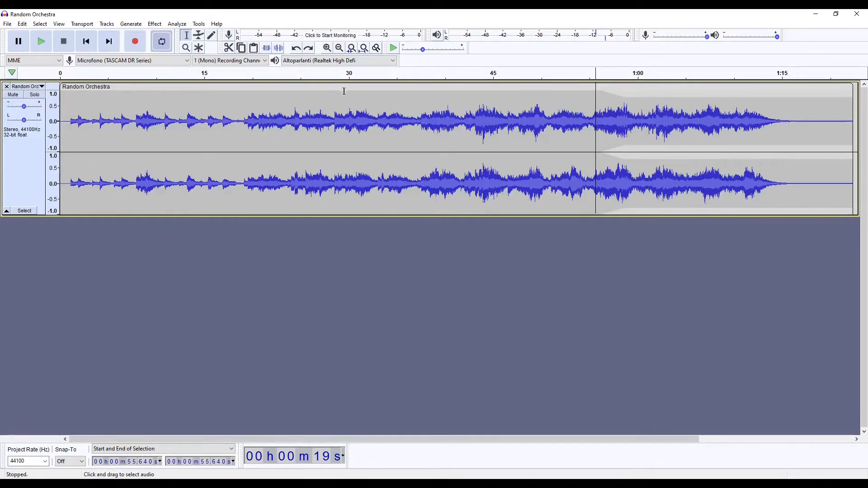
- Zoom to a selected passage from about 18.7 s to 28.5 s, deselect it, and fit the whole track to the window width
left_click(355, 51)
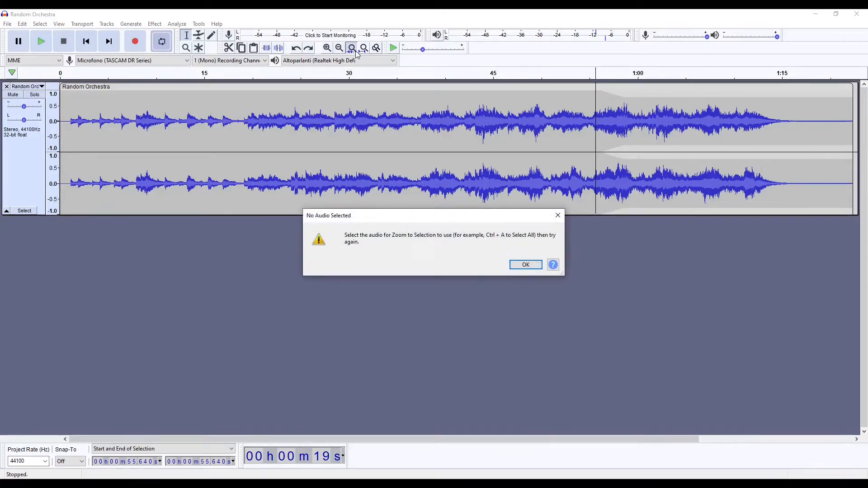
left_click(529, 265)
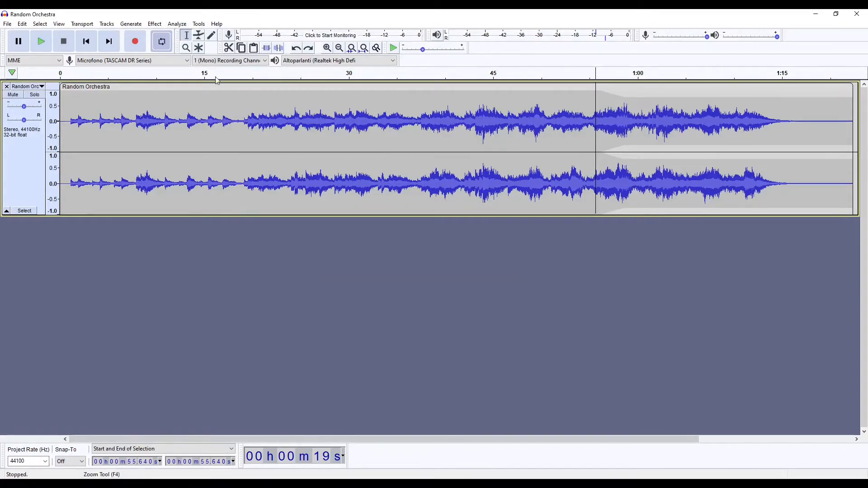
left_click_drag(240, 121, 333, 123)
left_click(352, 48)
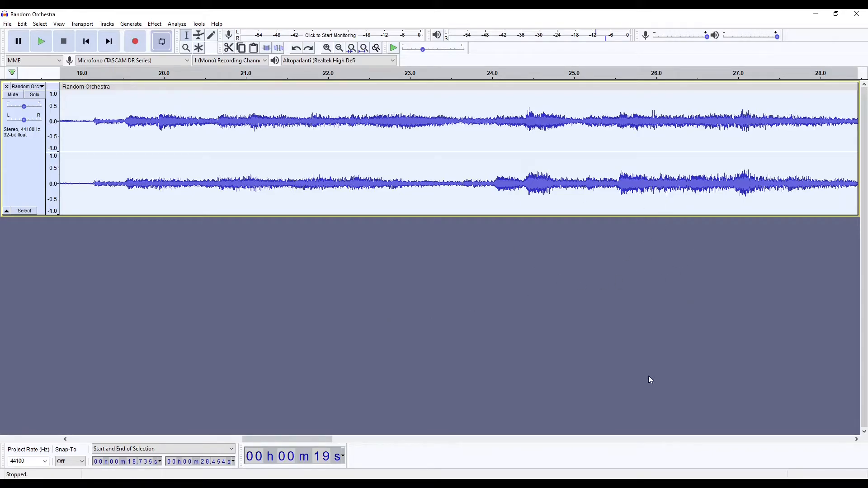
left_click(644, 423)
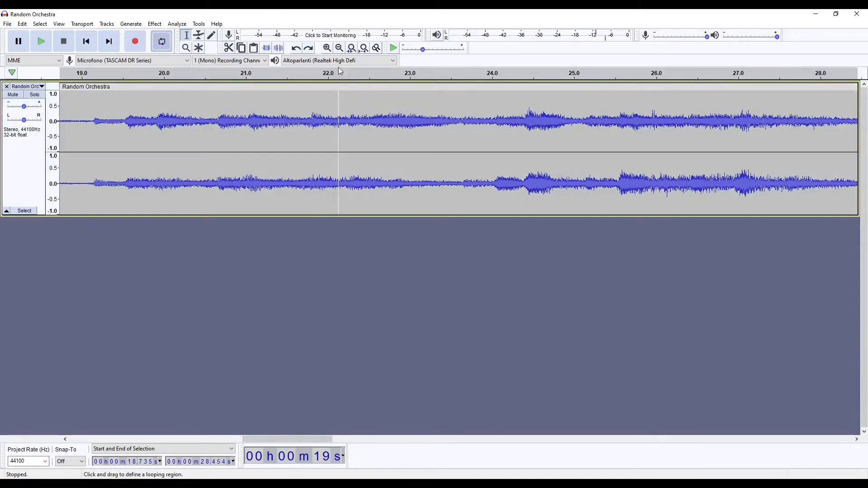
left_click(364, 49)
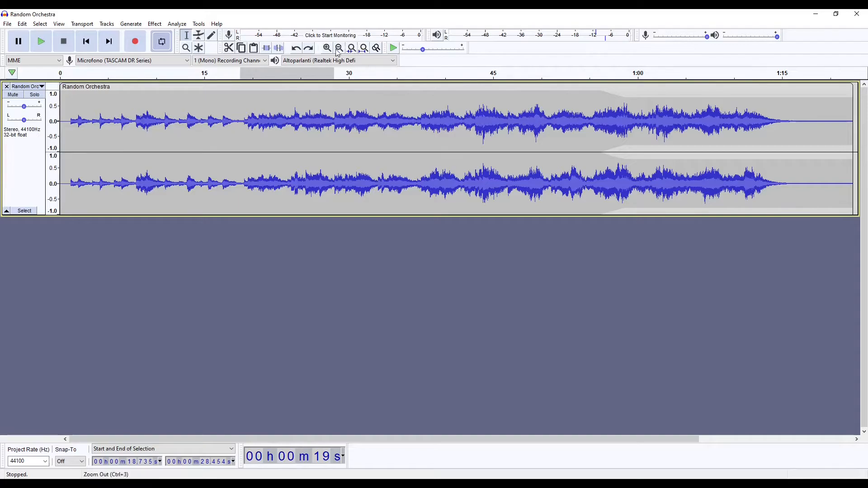
- Cut the passage from about 19.2 s to 37.1 s out of the track and undo the cut
left_click(229, 48)
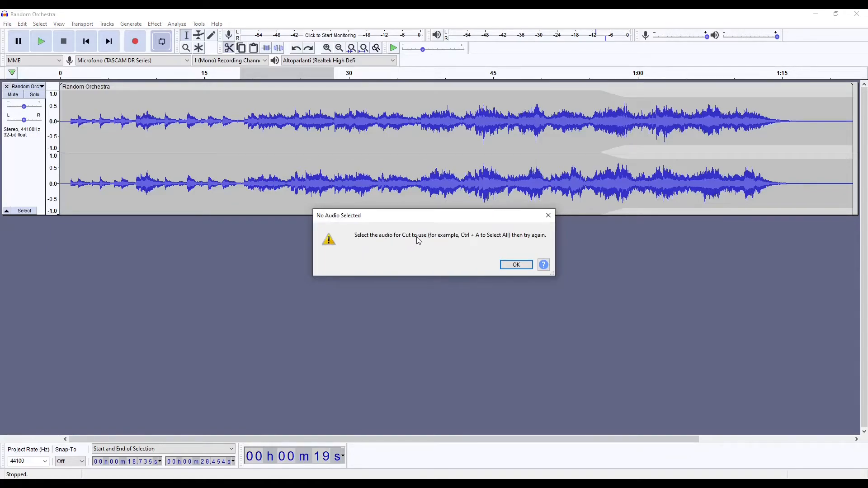
left_click(516, 264)
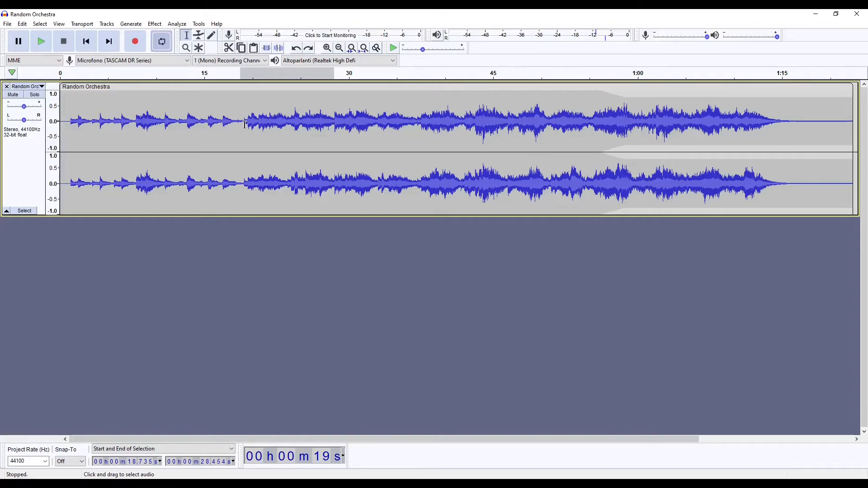
left_click_drag(245, 124, 417, 133)
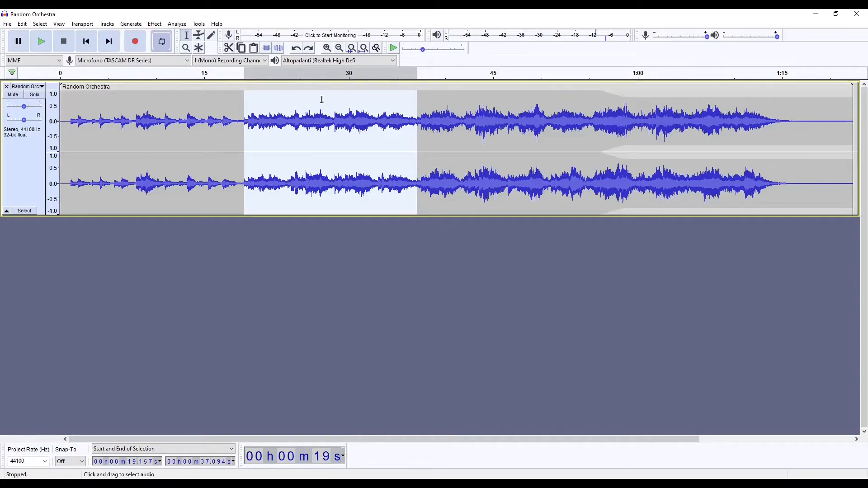
left_click(231, 52)
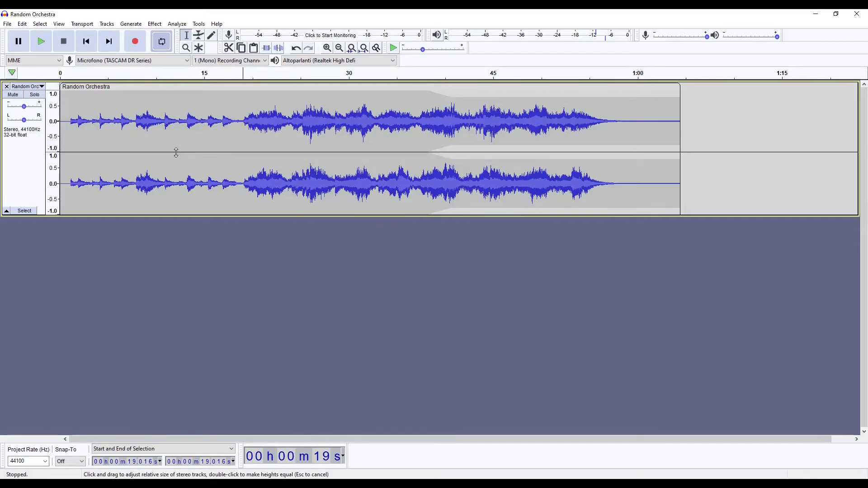
left_click(299, 50)
left_click(293, 238)
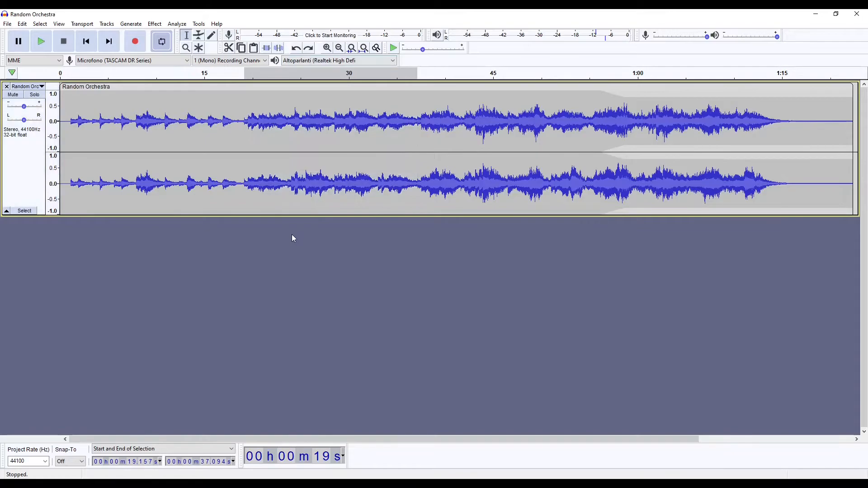
- Cut the silent lead-in from the track's start to about 1.1 s and play the result from the beginning
left_click(298, 51)
left_click_drag(63, 121, 70, 129)
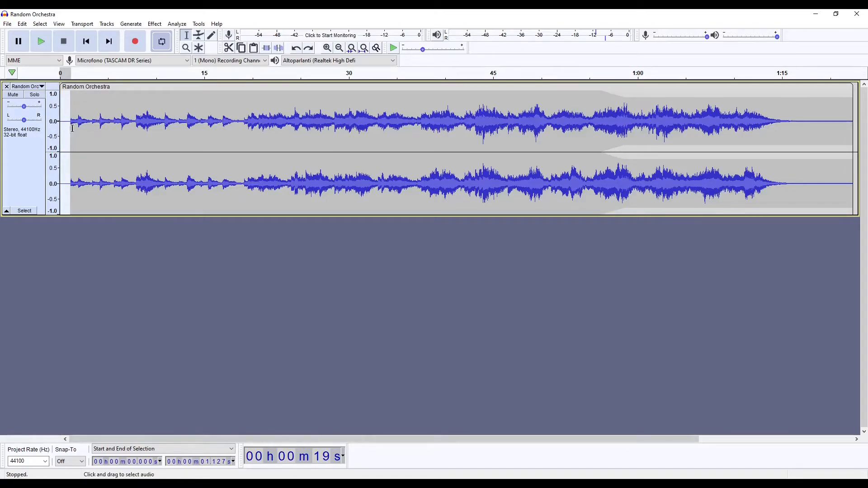
left_click(229, 48)
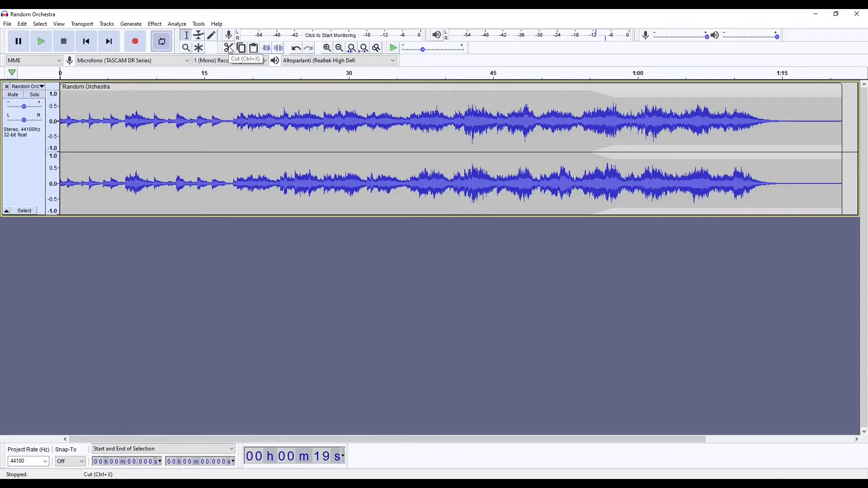
key("space")
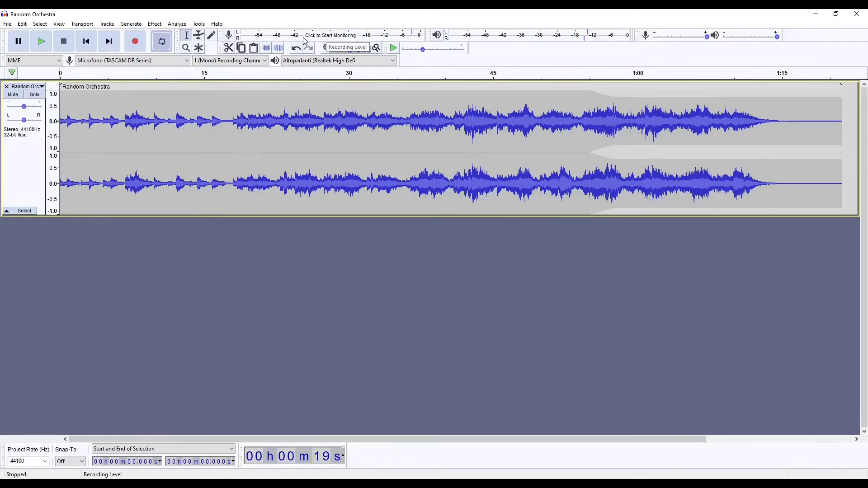
- Monitor the recording input level, and play the track from the beginning to watch the playback level before stopping
left_click(329, 40)
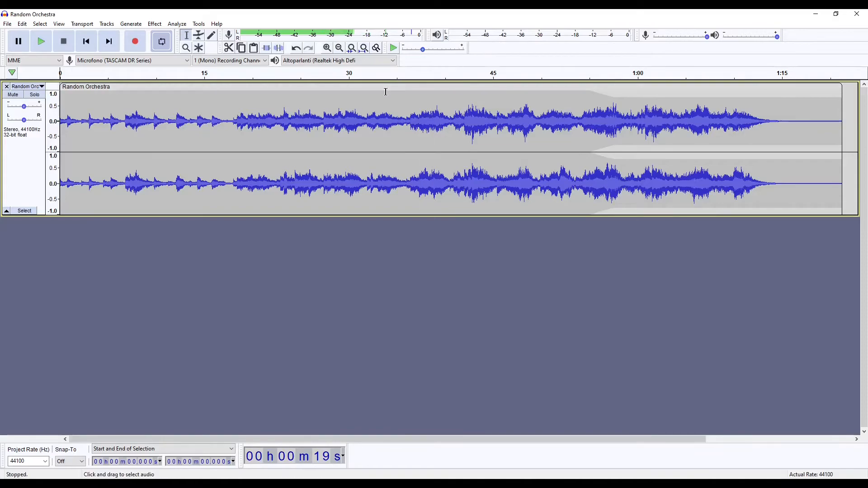
key("space")
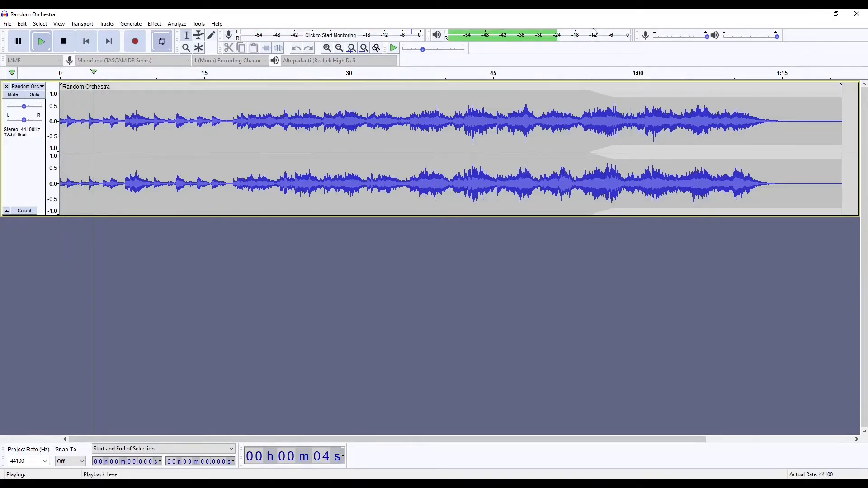
key("space")
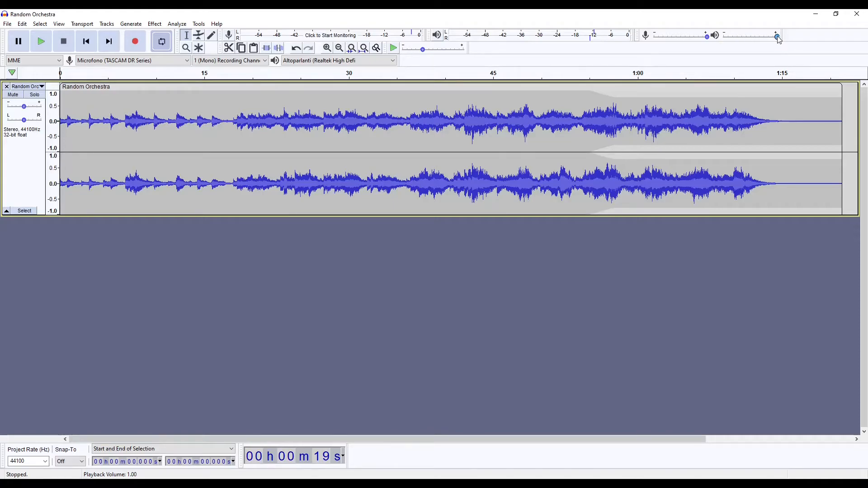
- Lower the playback volume to about 0.46 and return it to full
mouse_move(778, 41)
left_mouse_down()
mouse_move(734, 40)
mouse_move(770, 39)
left_mouse_up()
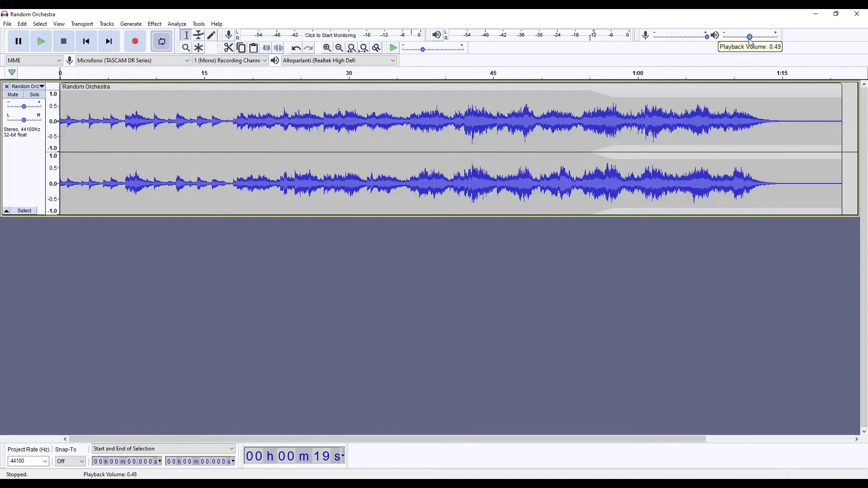
key("space")
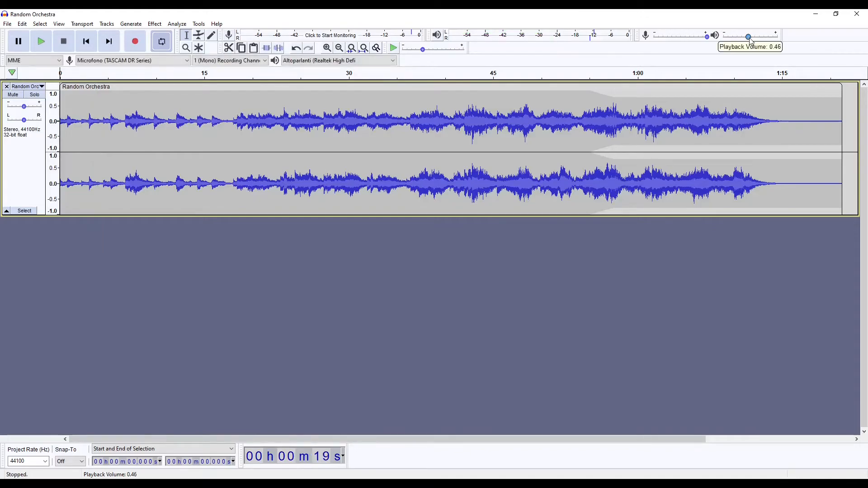
left_click_drag(748, 38, 778, 39)
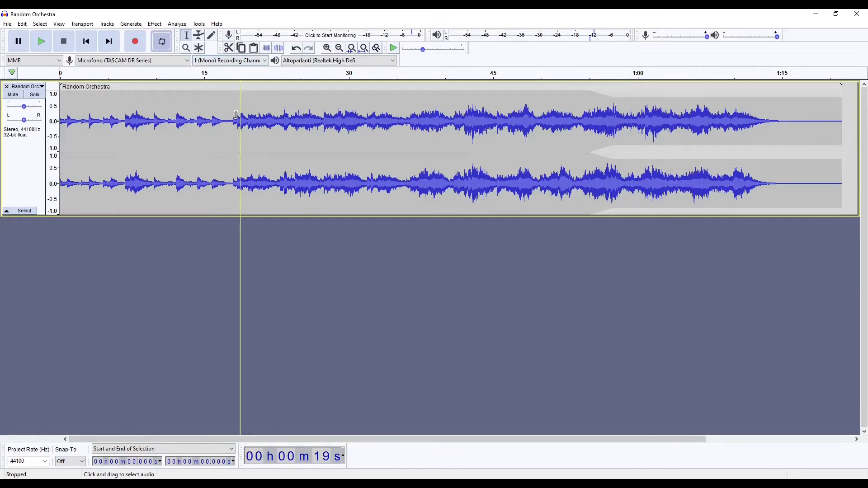
- Trim away the audio outside the passage from about 17.9 s to 36.0 s and undo the trim
left_click_drag(233, 115, 405, 130)
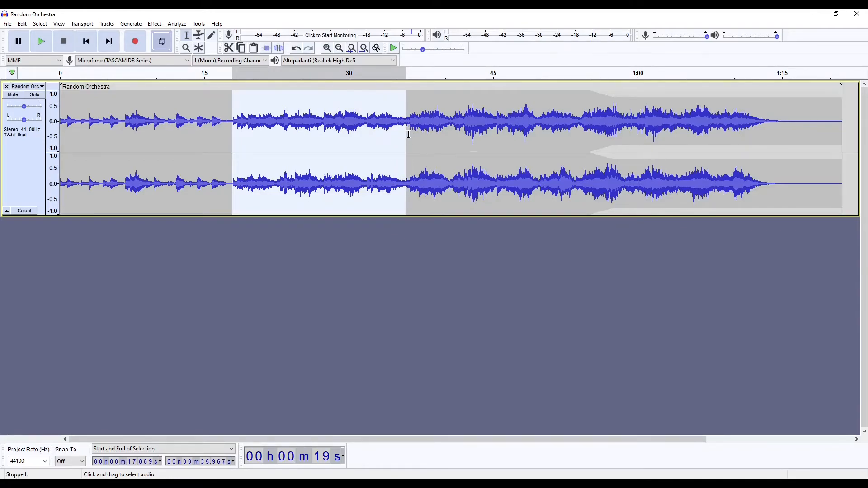
left_click(266, 48)
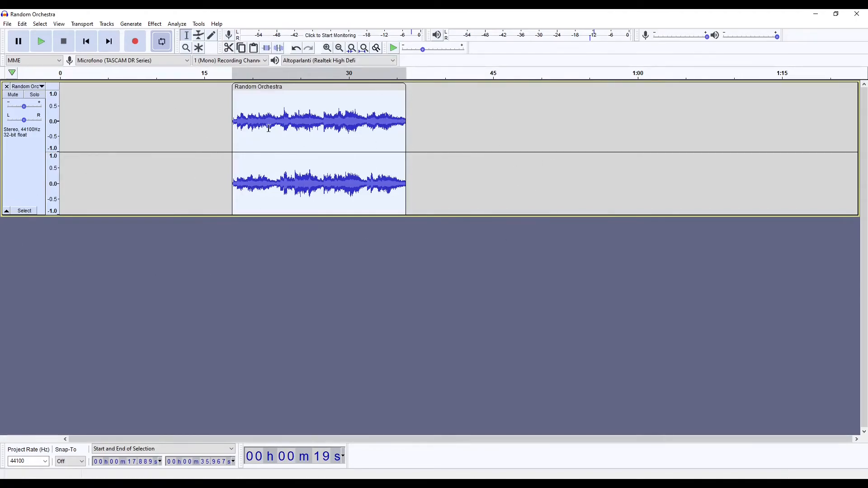
left_click(296, 49)
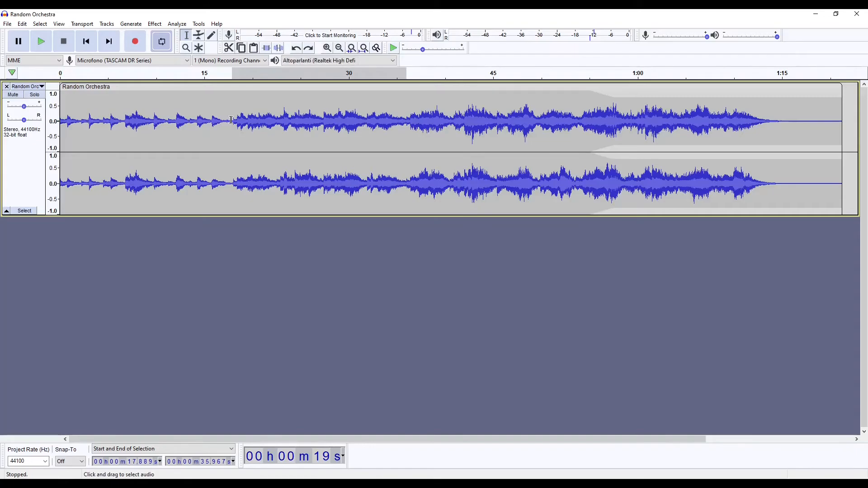
- Silence the passage from about 17.8 s to 27.3 s, undo the silencing, and clear the selection
left_click_drag(231, 120, 322, 105)
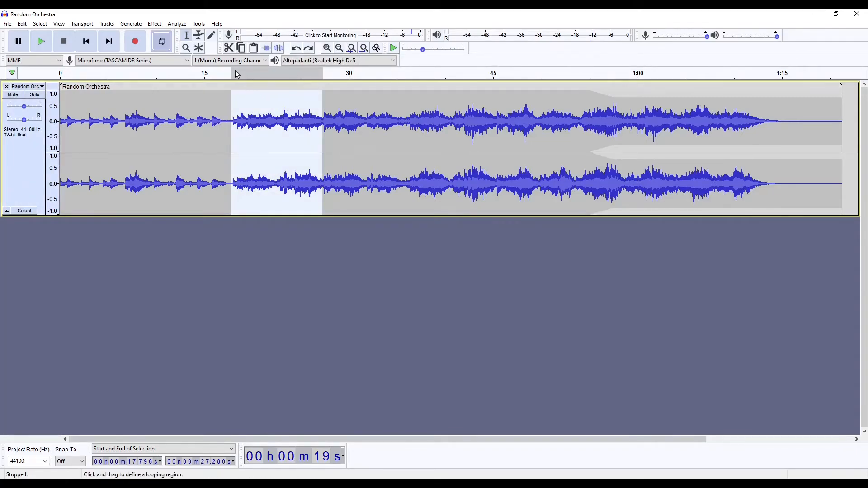
left_click(279, 48)
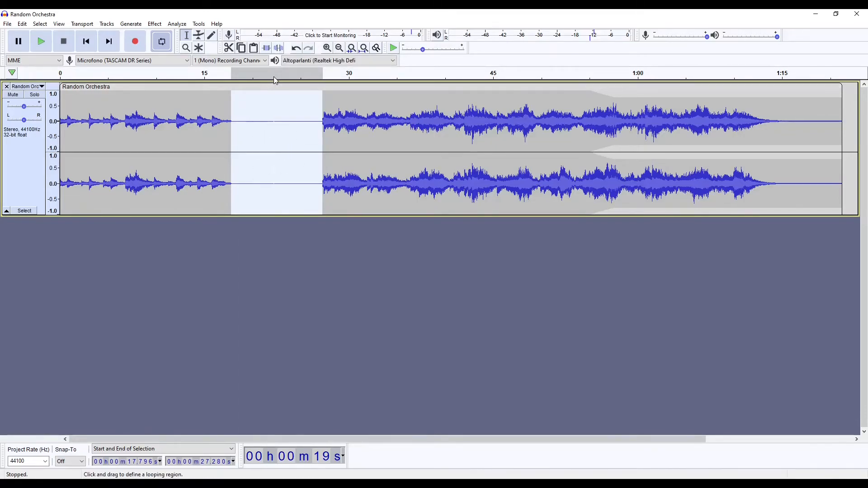
left_click(297, 49)
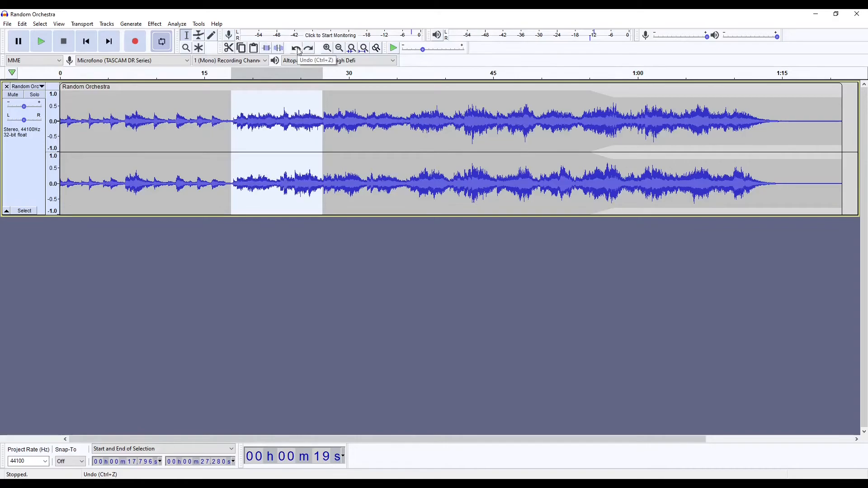
left_click(347, 262)
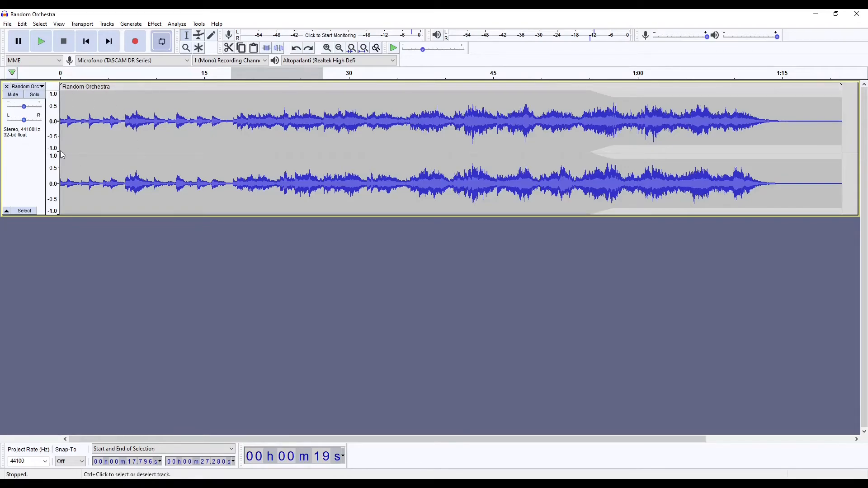
- Open the dialog for naming the track and cancel it
left_click(35, 89)
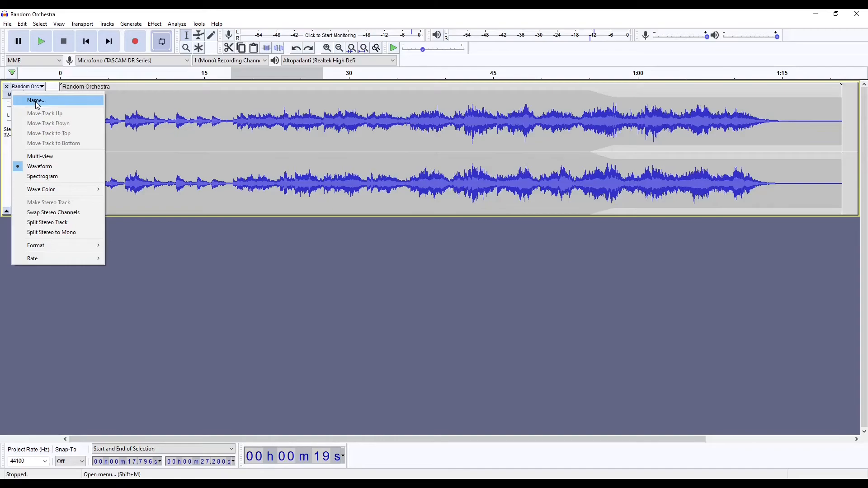
left_click(38, 101)
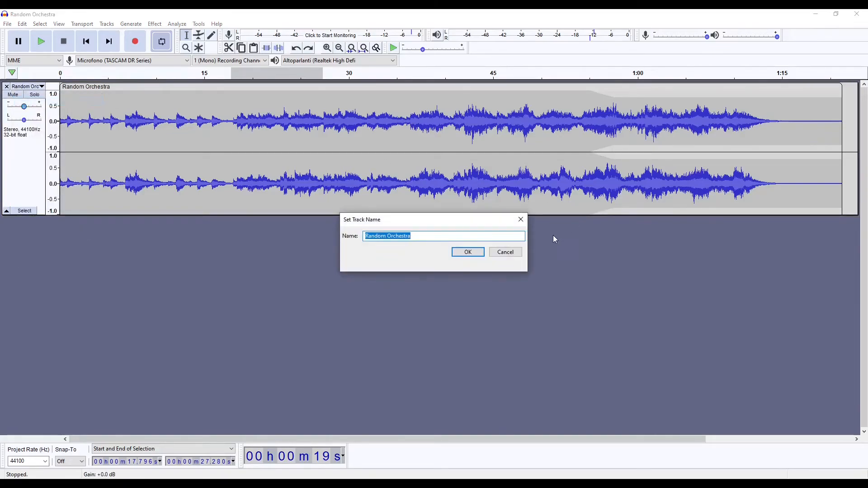
left_click(520, 219)
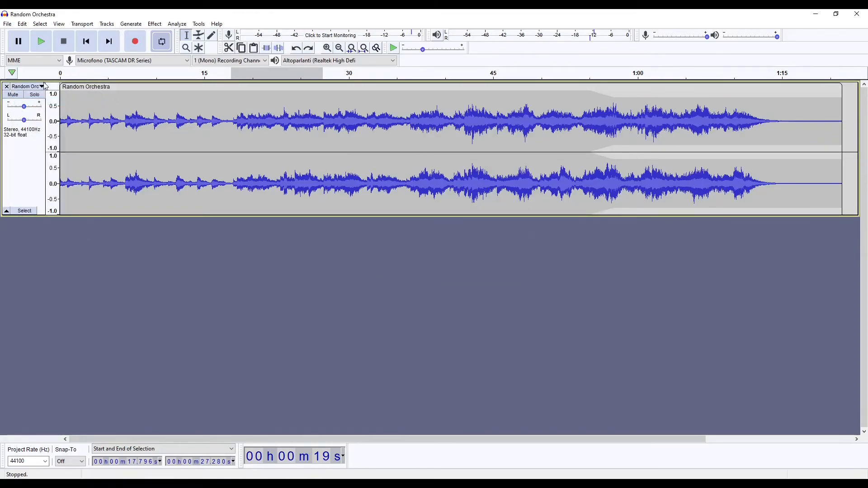
- Switch the track's display to Spectrogram, show both displays with Multi-view, and return to Waveform alone
left_click(28, 86)
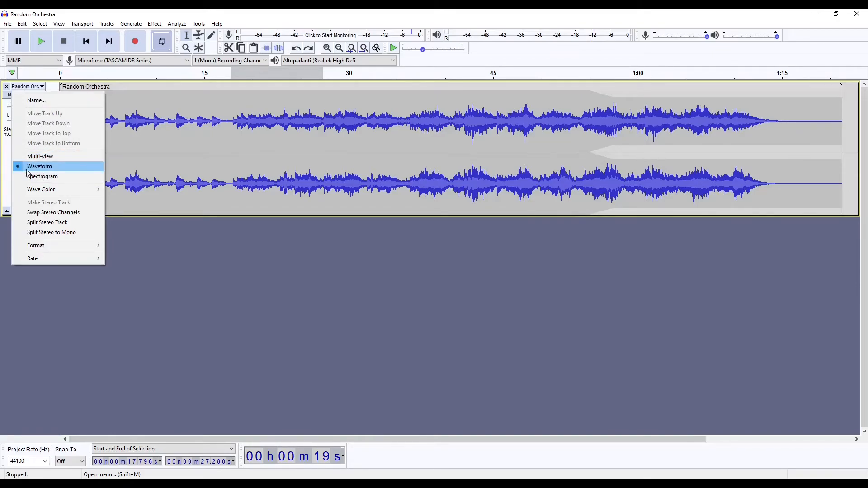
left_click(60, 177)
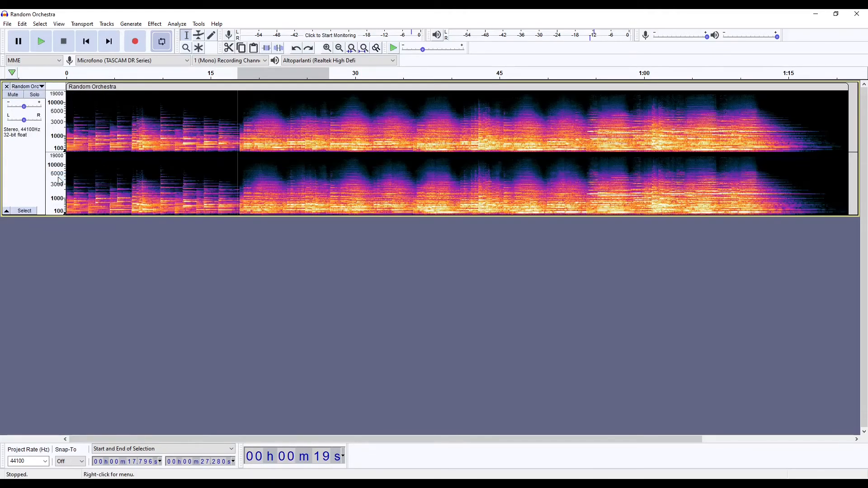
left_click(28, 87)
left_click(29, 156)
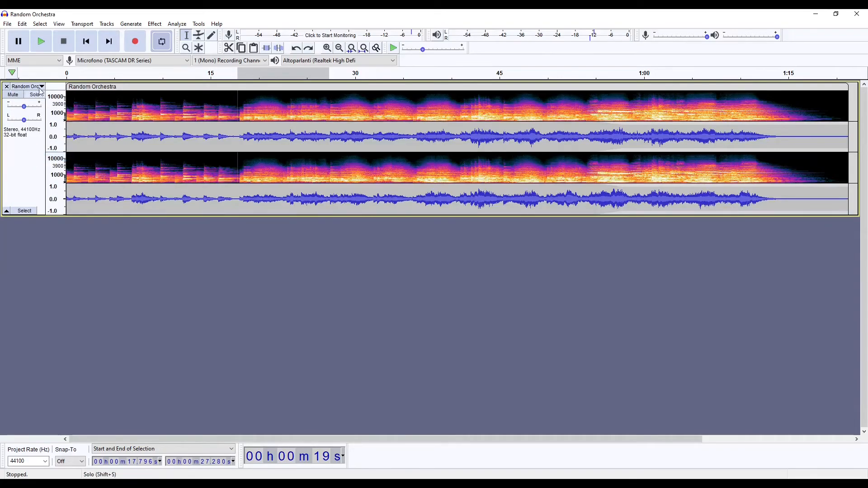
left_click(28, 86)
left_click(19, 156)
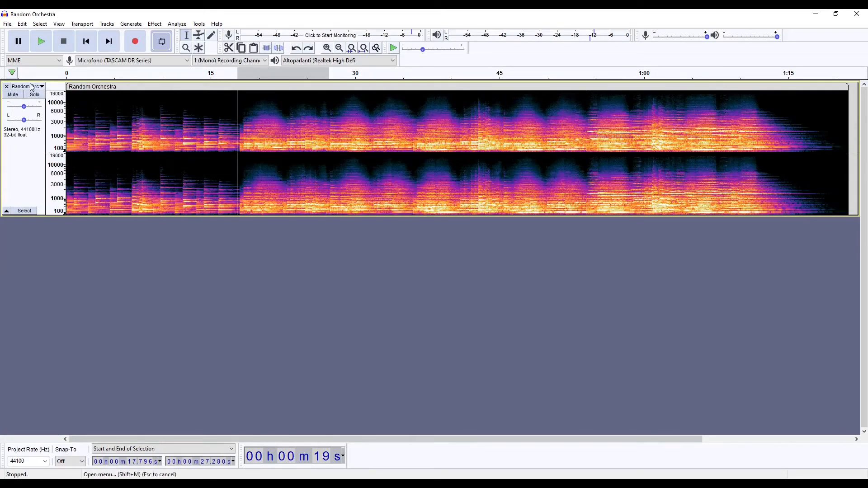
left_click(28, 86)
left_click(39, 167)
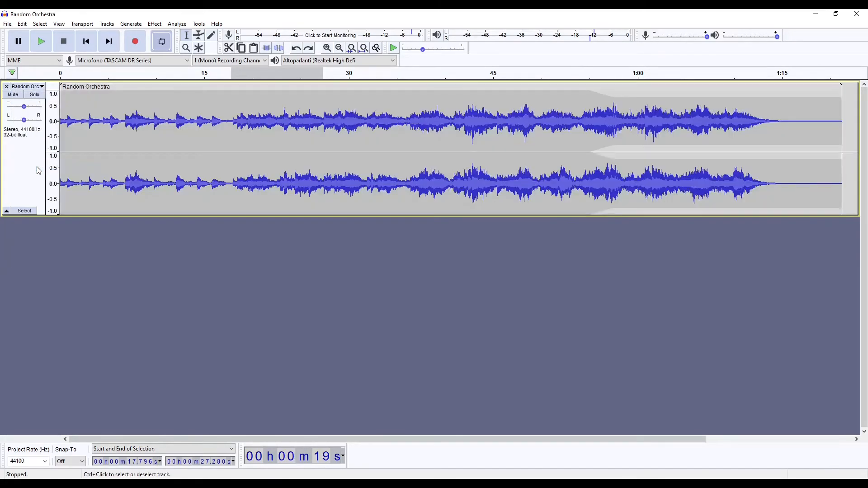
- Try the Instrument 2 and Instrument 3 wave colors on the Random Orchestra track and restore Instrument 1
left_click(28, 86)
mouse_move(35, 190)
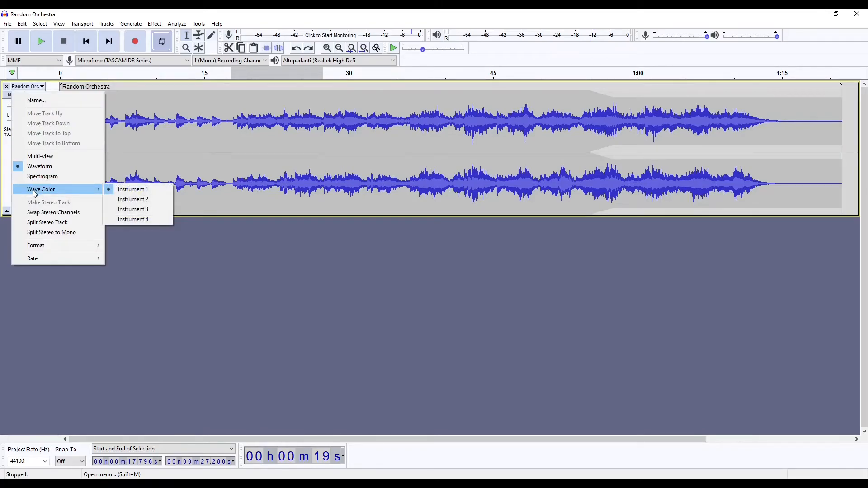
left_click(150, 199)
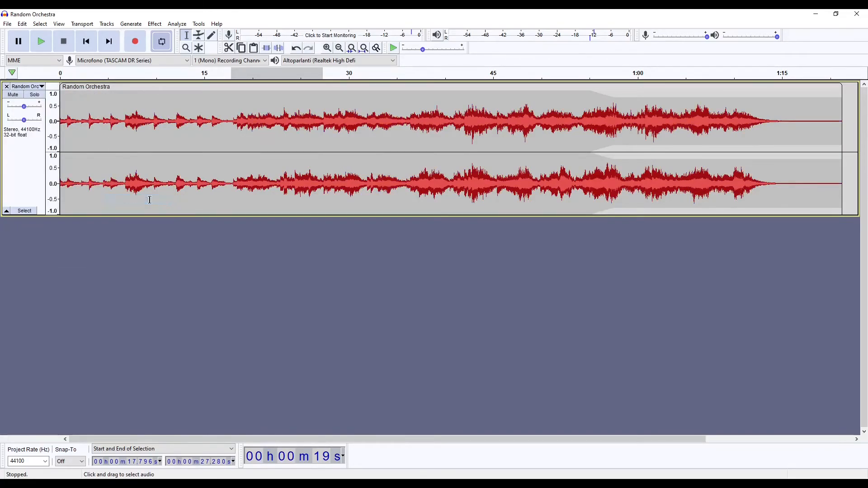
left_click(28, 86)
mouse_move(96, 192)
left_click(133, 209)
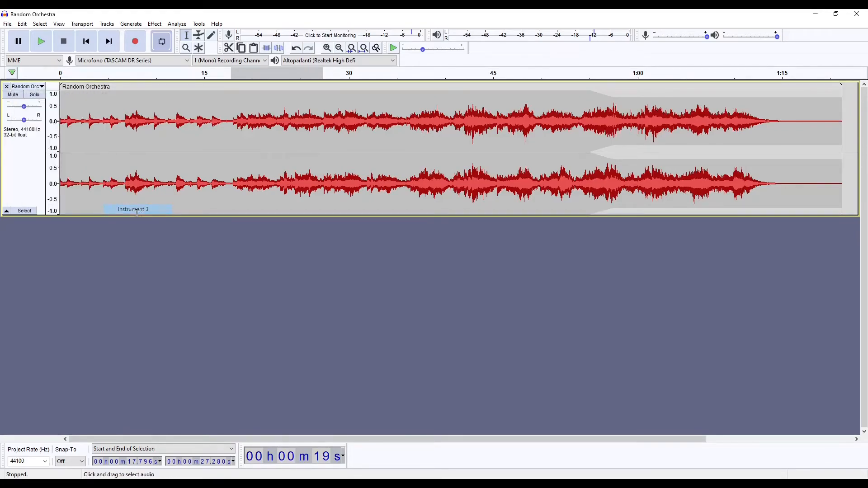
left_click(35, 87)
mouse_move(52, 188)
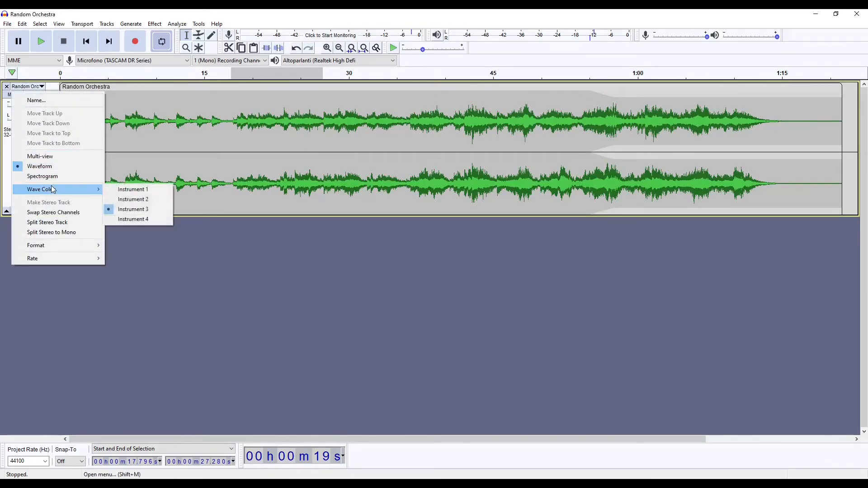
left_click(142, 189)
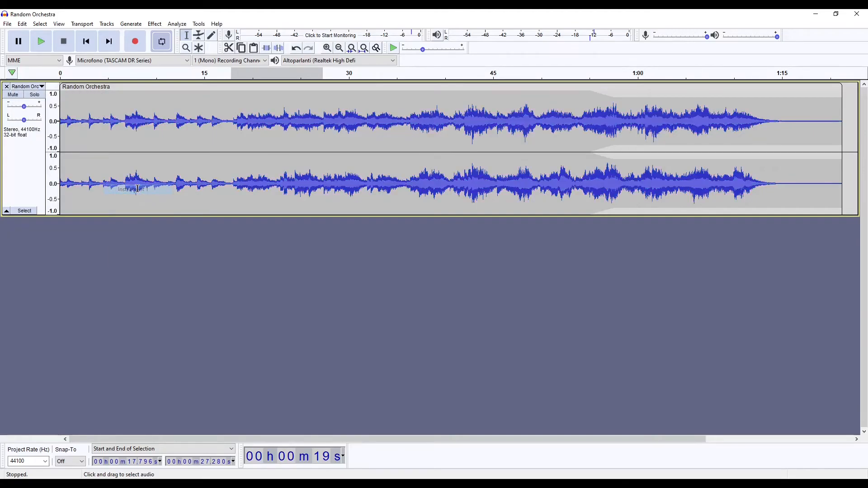
- Swap the track's stereo channels and swap them back
left_click(31, 88)
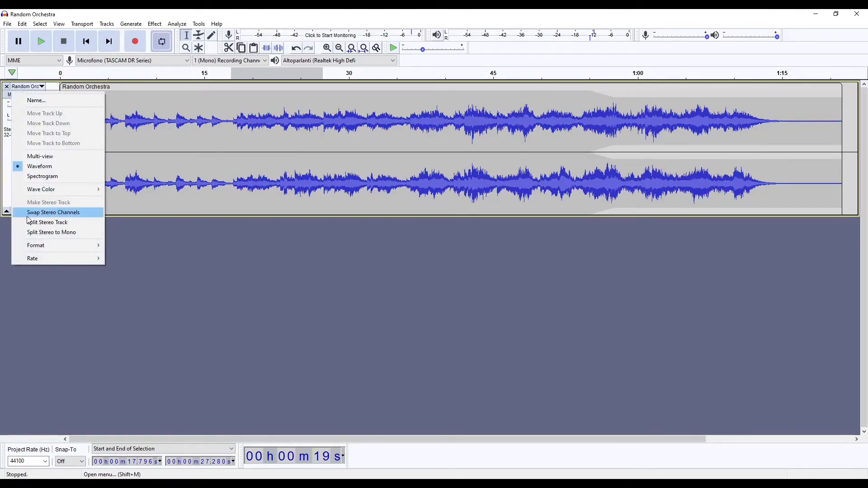
left_click(78, 216)
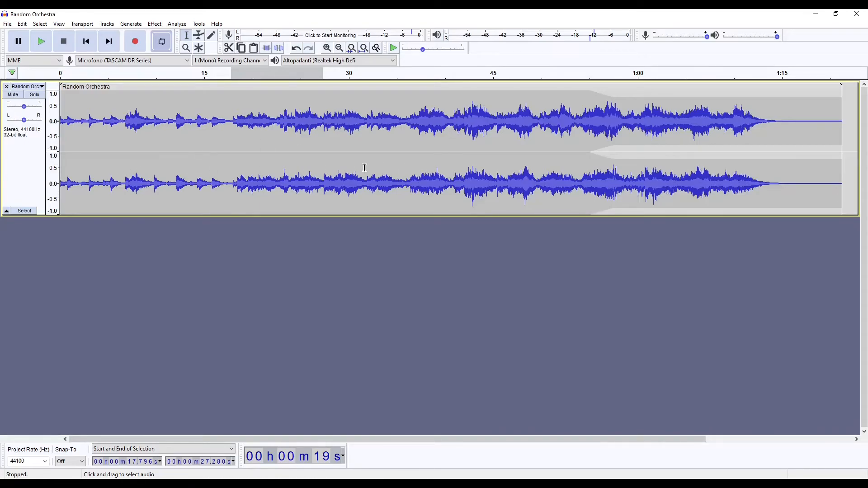
left_click(27, 86)
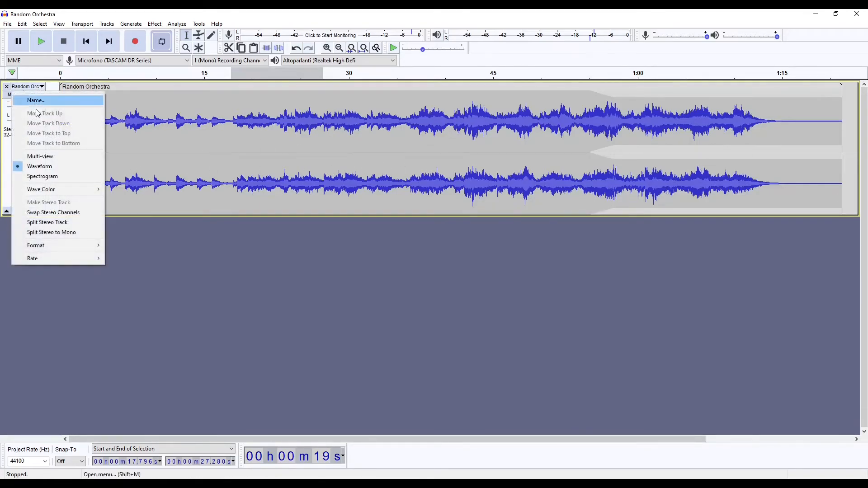
left_click(58, 213)
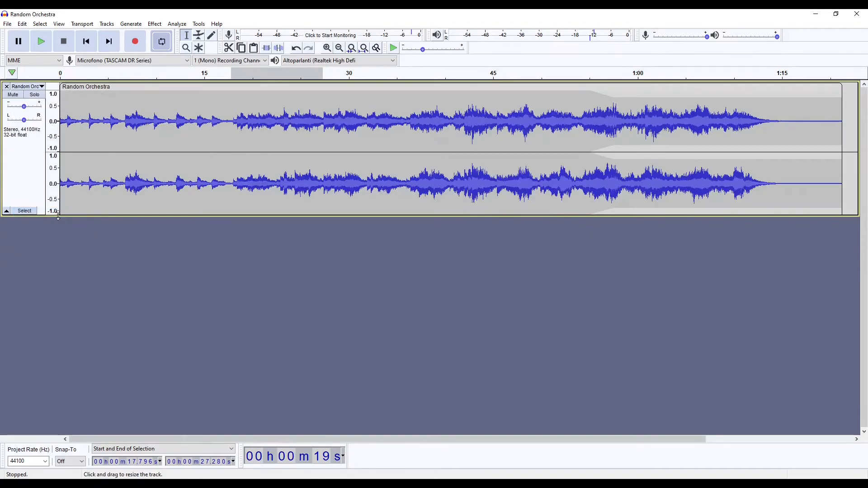
- Split the stereo track into separate left and right tracks, and switch Solo on and off for the left one
left_click(27, 86)
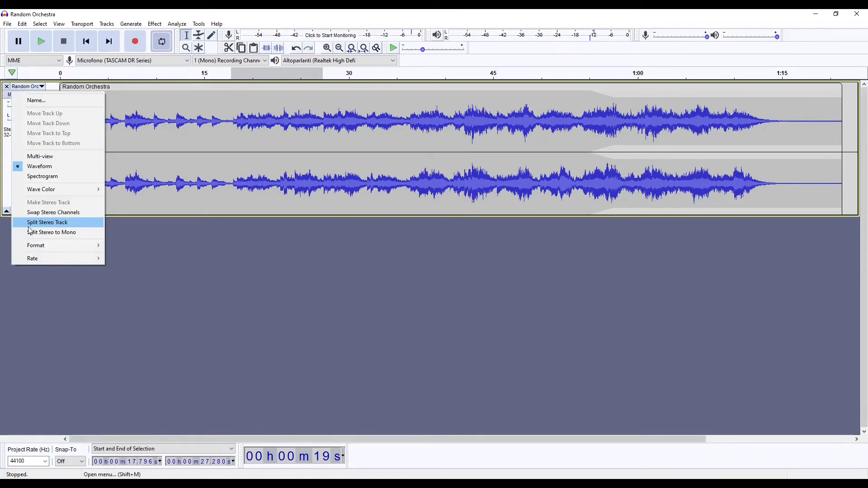
left_click(59, 225)
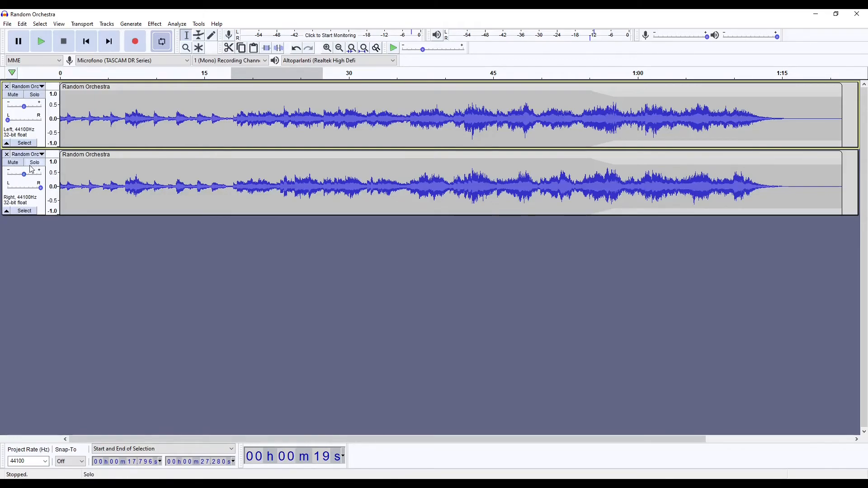
left_click(34, 95)
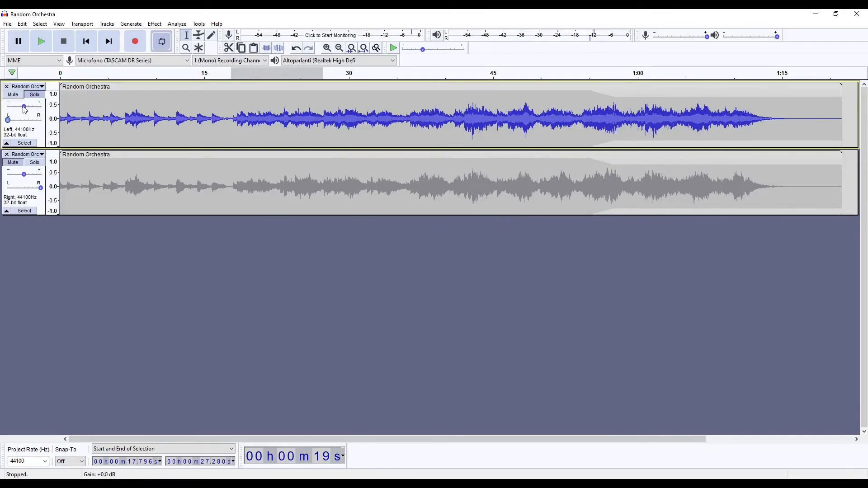
left_click(28, 96)
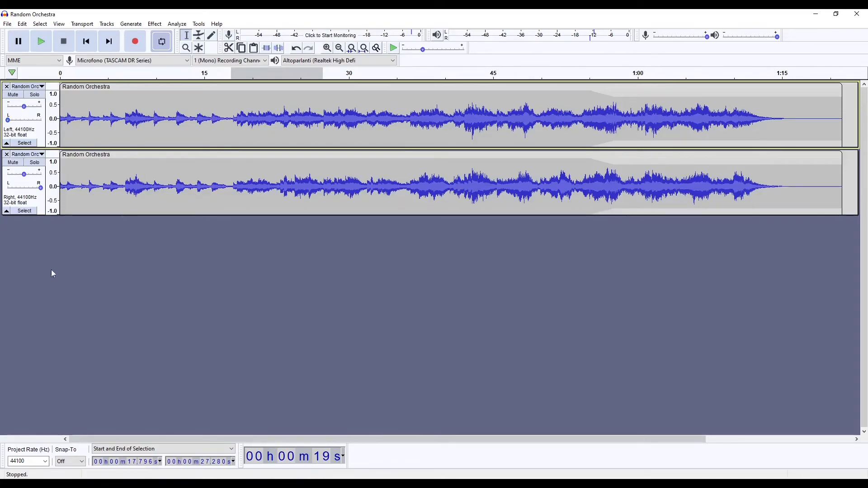
- Toggle Mute on the left-channel track, solo it, and play a short passage of it alone
left_click(13, 96)
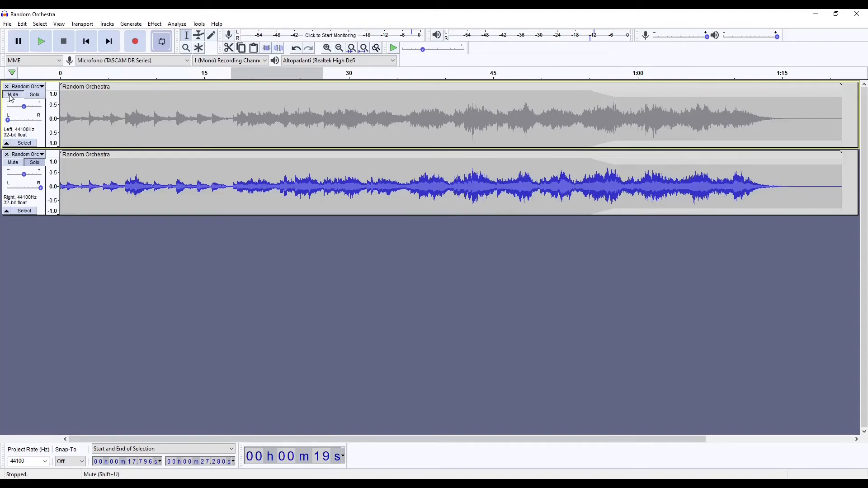
left_click(12, 96)
left_click(34, 95)
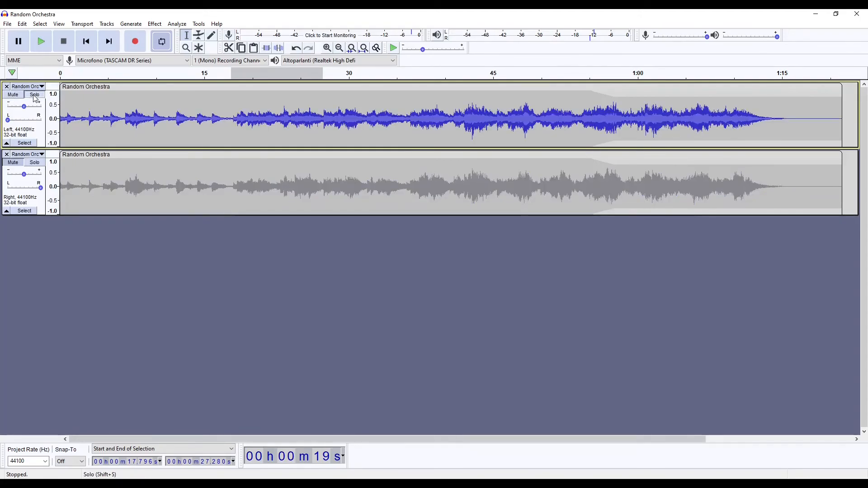
key("space")
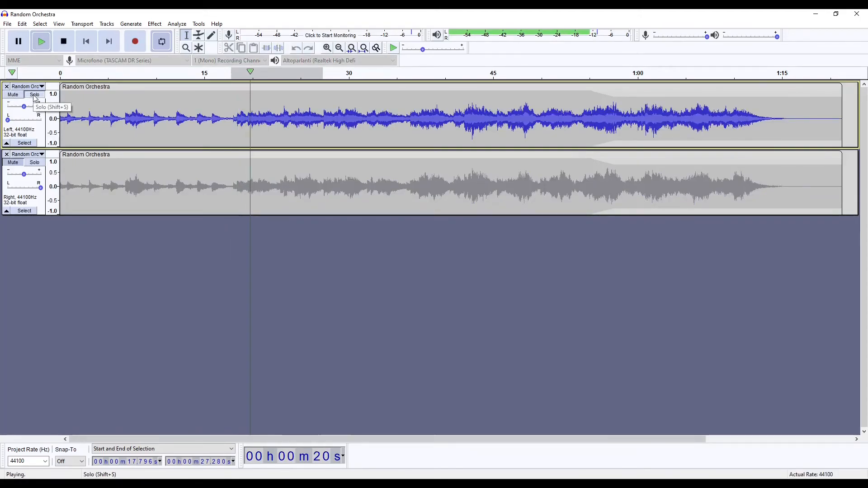
key("space")
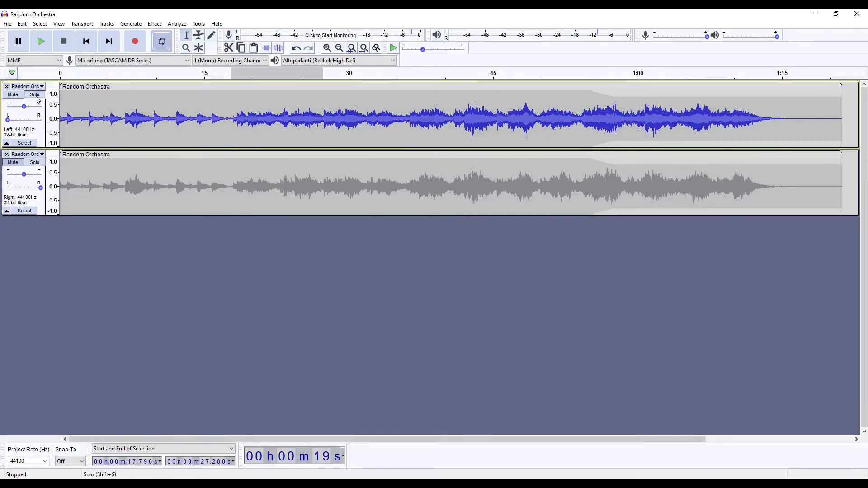
- Play the right-channel track in solo, release the solo, and undo the stereo split
left_click(34, 163)
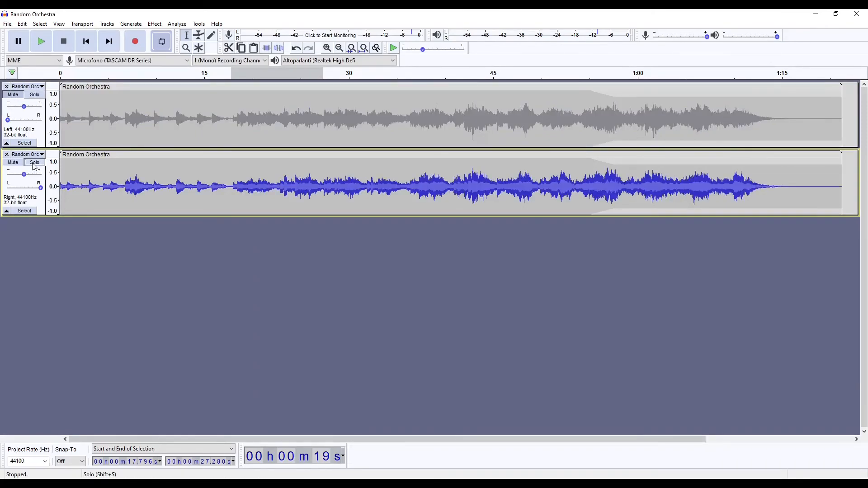
key("space")
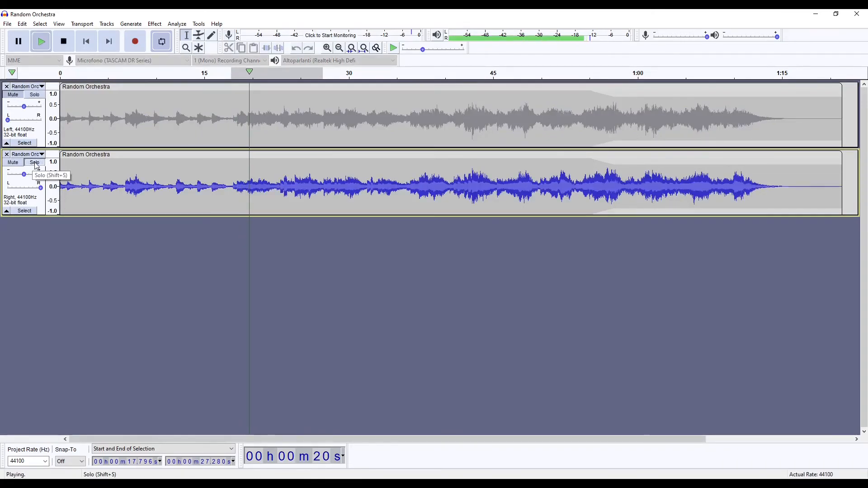
left_click(36, 165)
left_click(38, 165)
left_click(37, 165)
key("space")
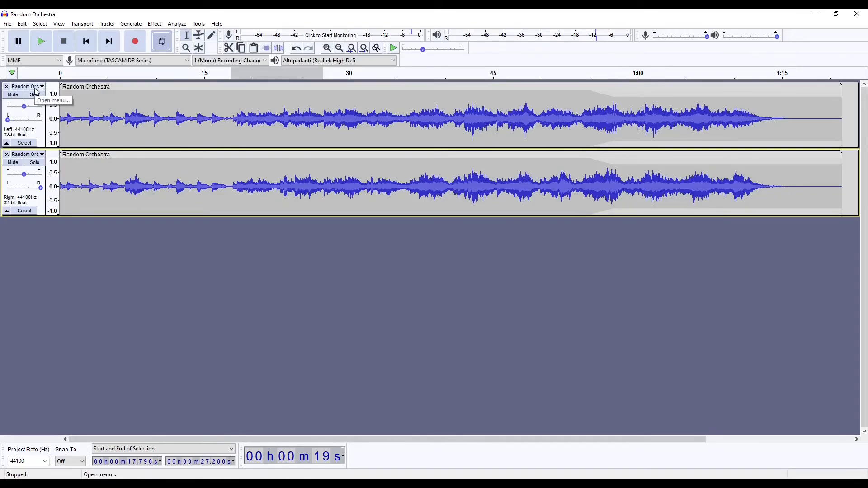
left_click(296, 49)
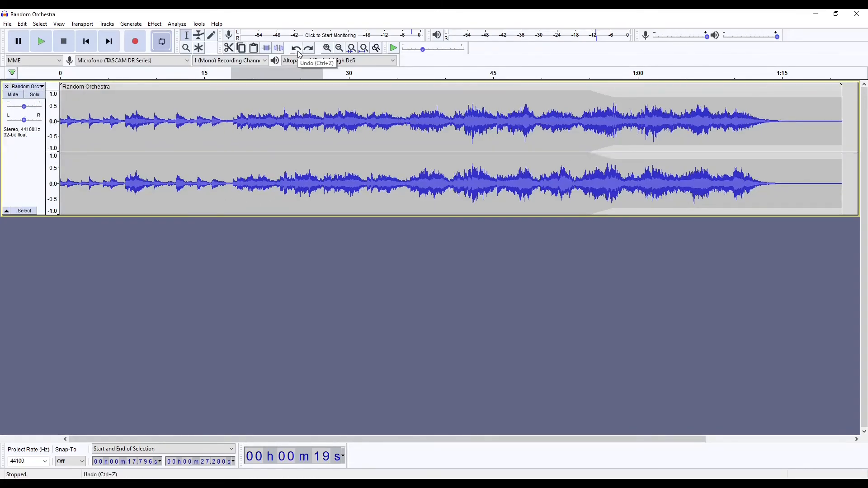
- Split the stereo track to two mono tracks and play a short passage of the first one in solo
left_click(26, 88)
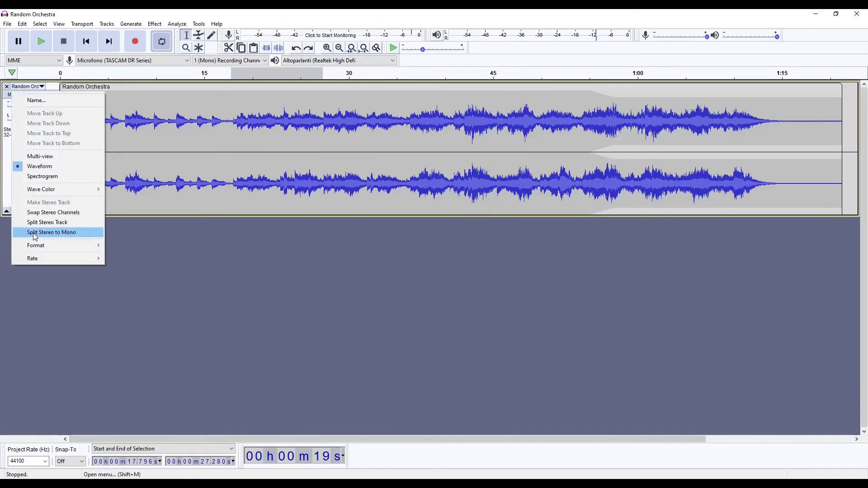
left_click(75, 235)
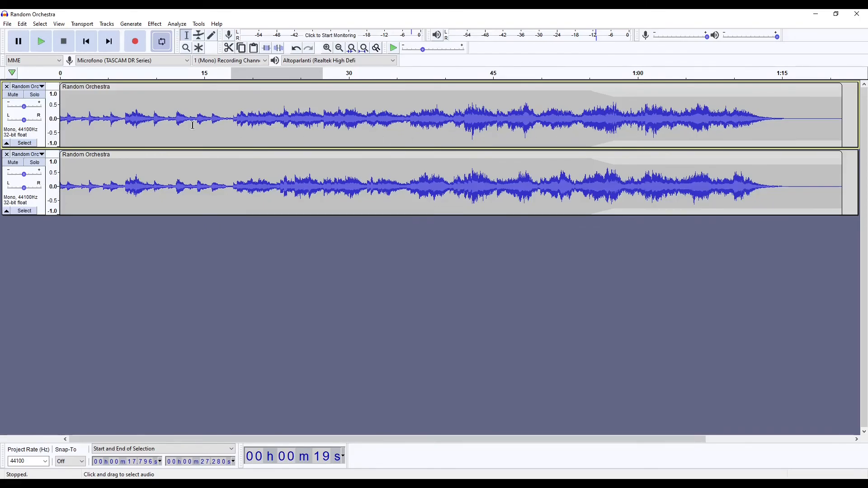
left_click(34, 94)
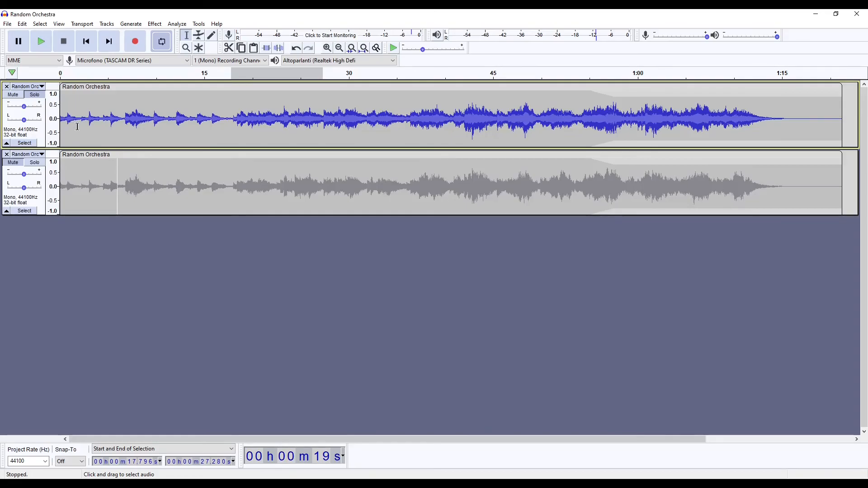
key("space")
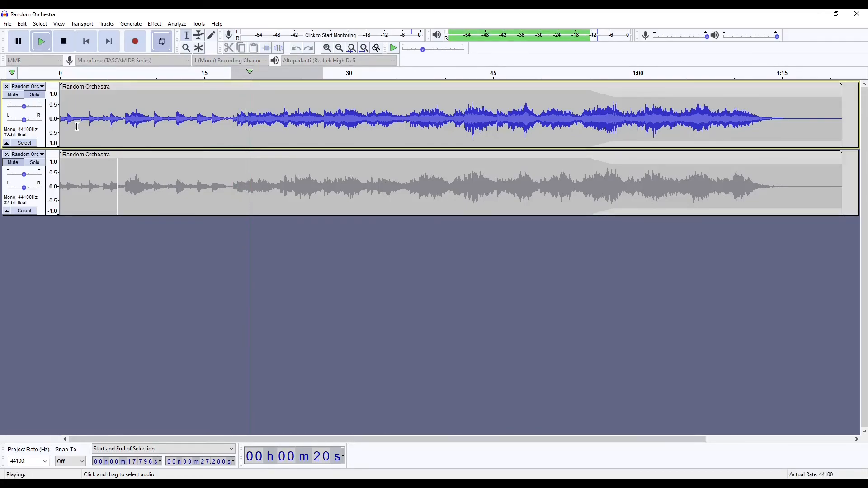
key("space")
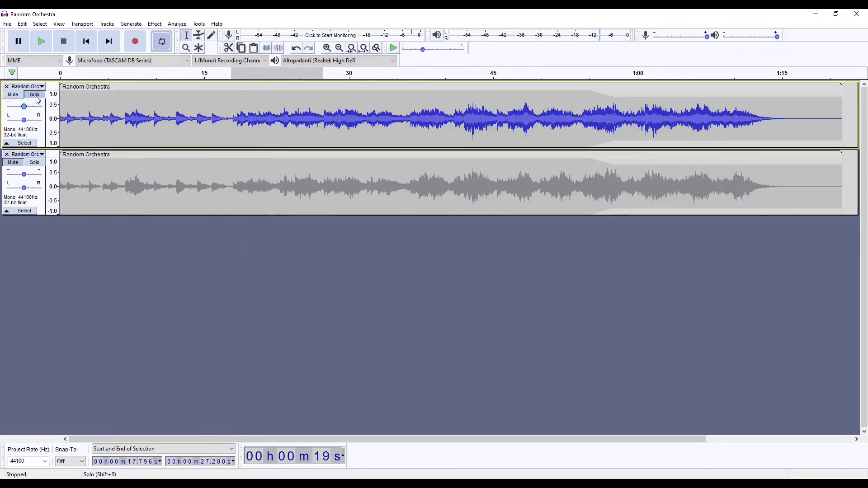
- Play the second mono track in solo, release the solo, and undo the split to mono
left_click(35, 168)
key("space")
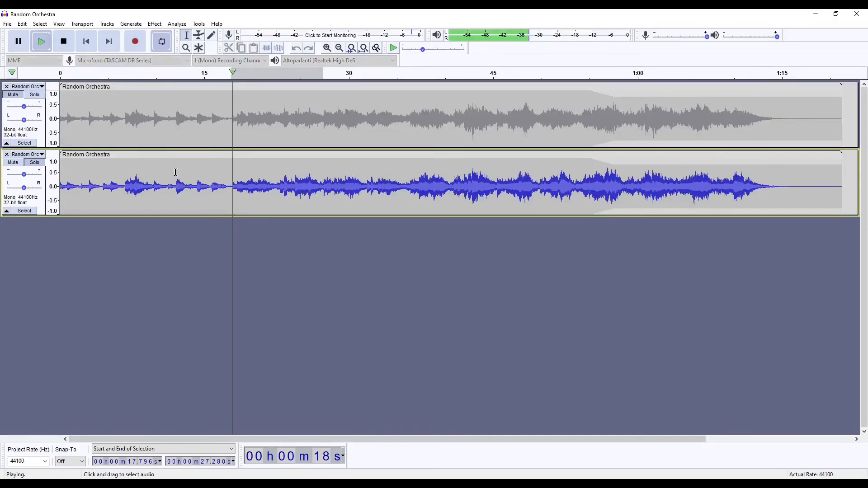
key("space")
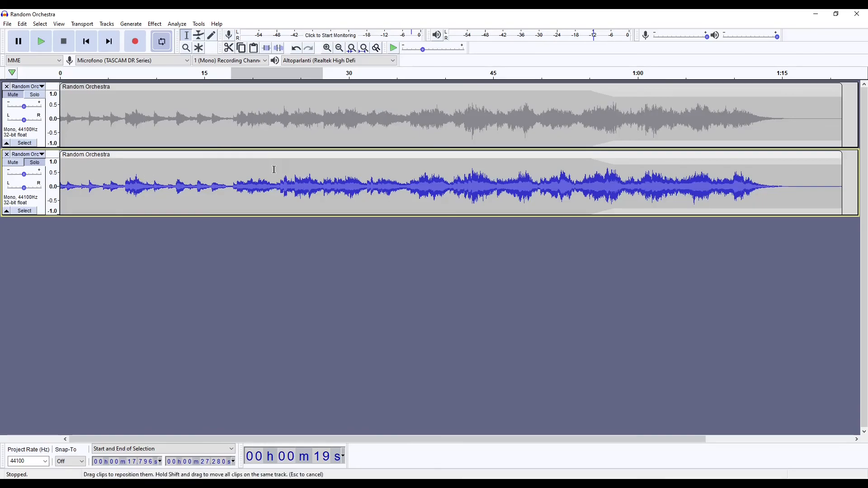
left_click(35, 164)
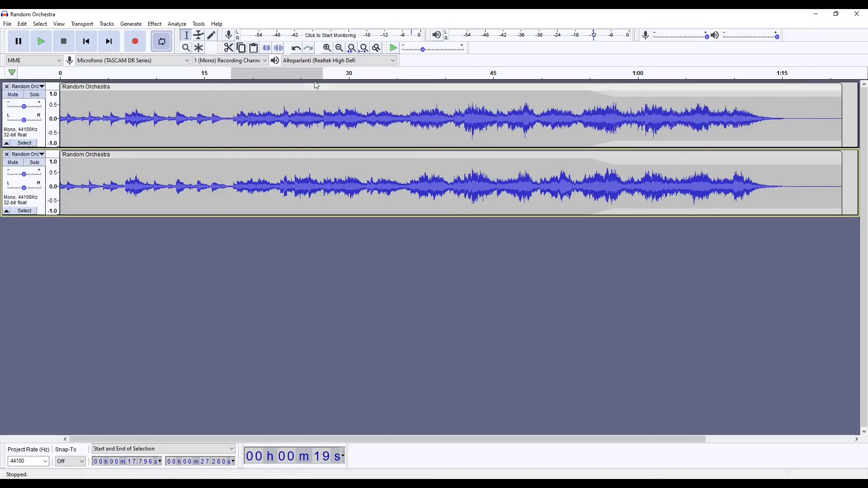
key("ctrl+z")
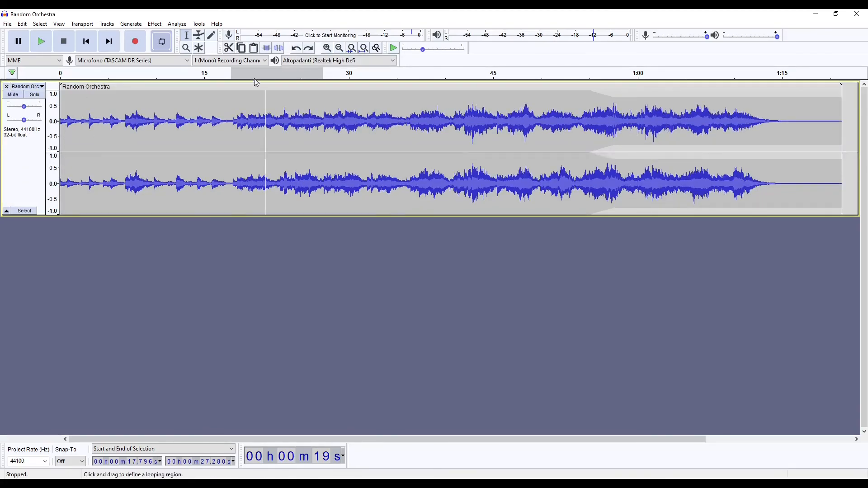
- Examine the sample format and sample rate options available for the track
left_click(25, 87)
mouse_move(50, 248)
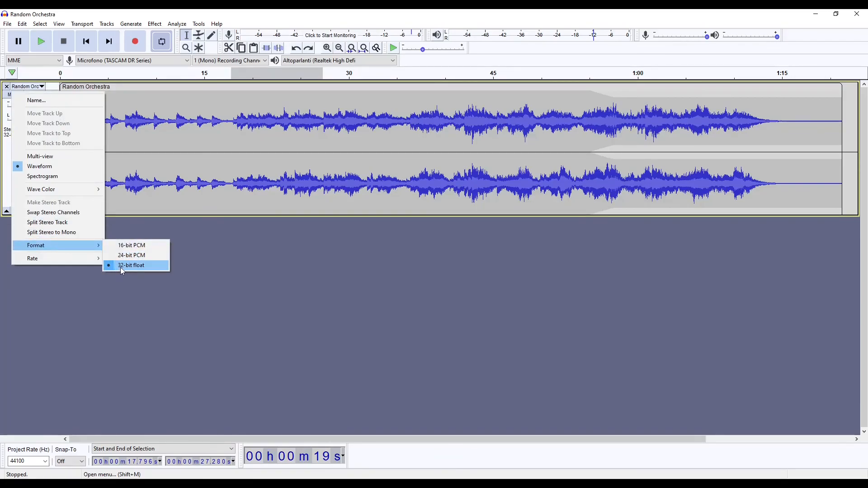
mouse_move(89, 257)
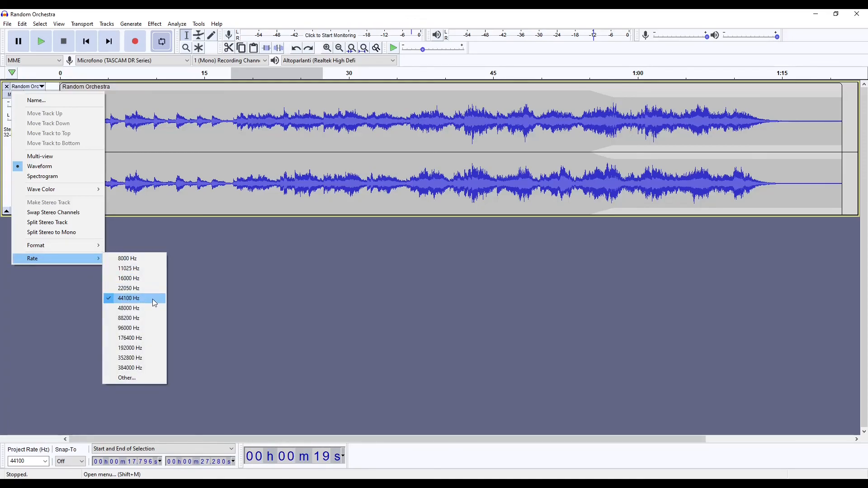
left_click(174, 293)
- Save the project as Random Orchestra.aup3 in the Random Orchestra folder
left_click(8, 25)
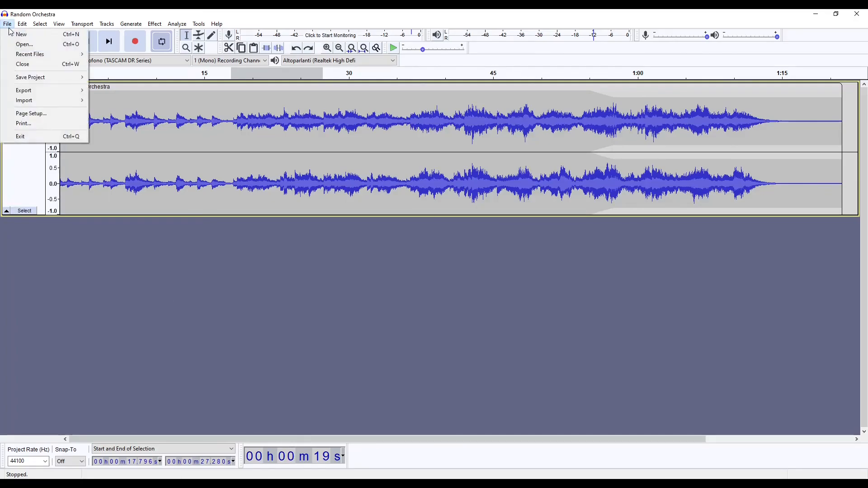
mouse_move(31, 82)
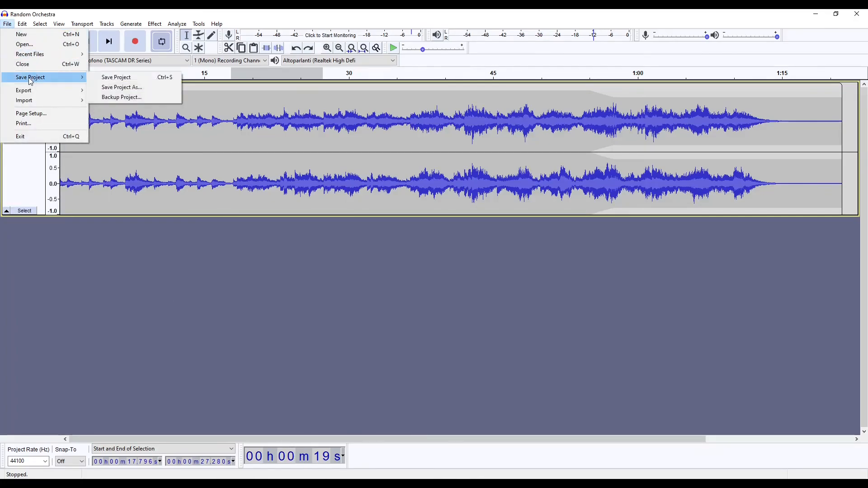
left_click(161, 82)
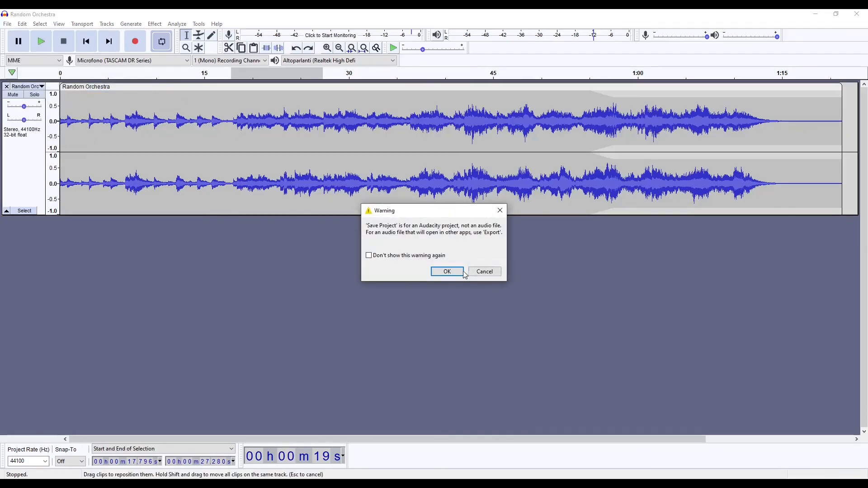
left_click(463, 272)
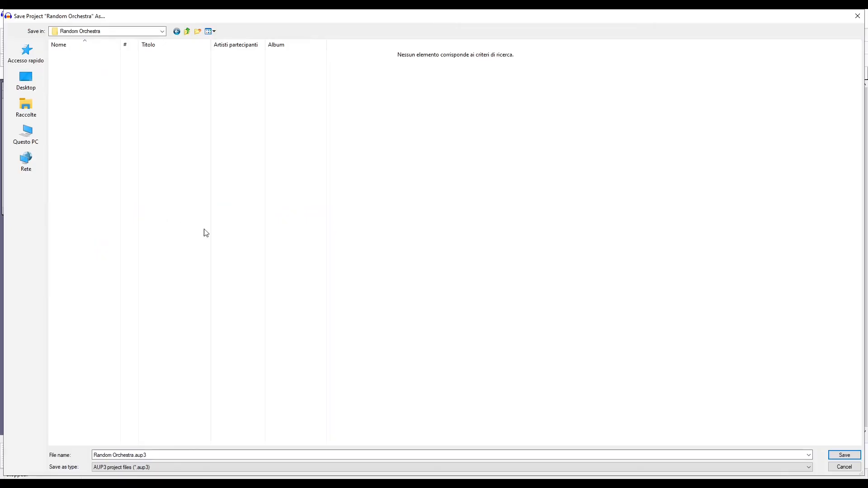
left_click(843, 455)
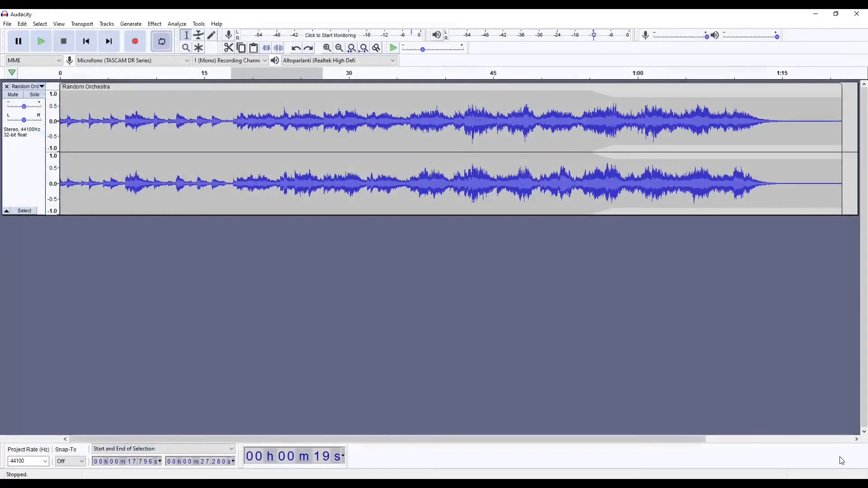